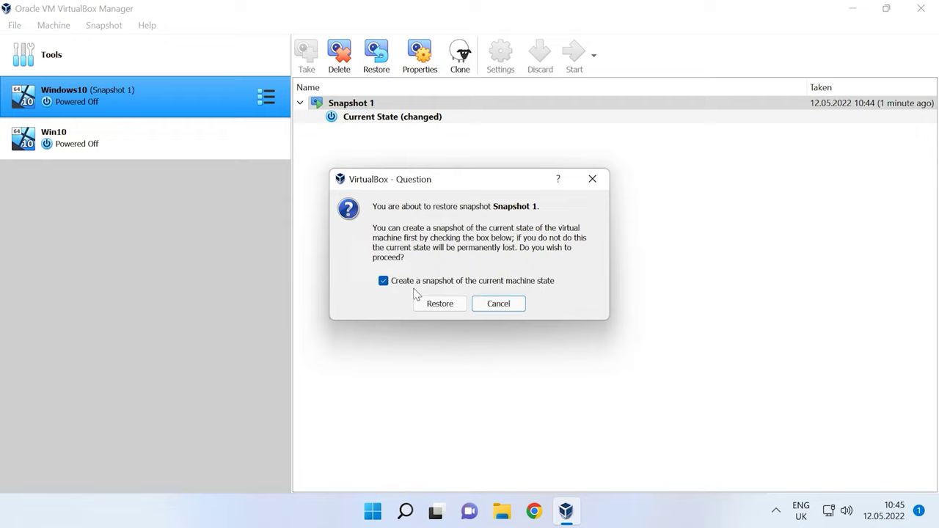
Restore Snapshot 1 of the Windows10 machine, saving the current machine state first as Snapshot 2
click(439, 305)
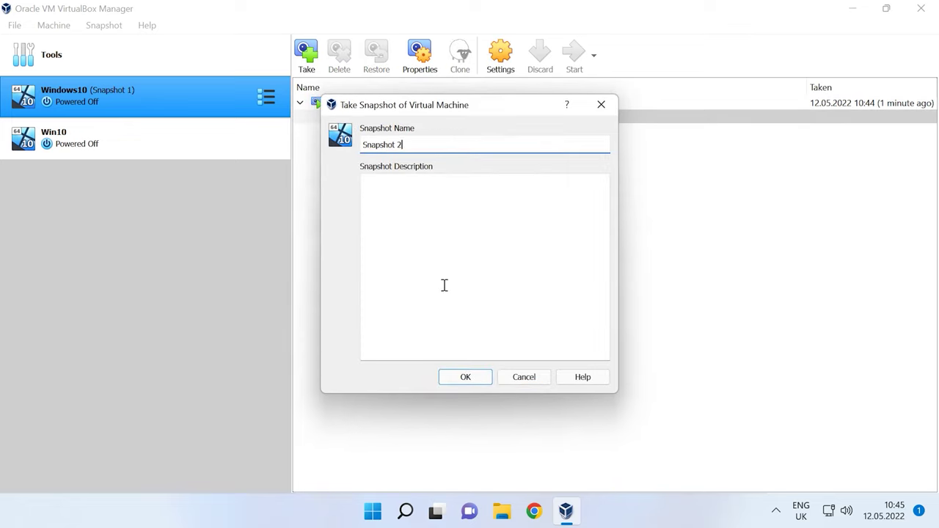
click(465, 377)
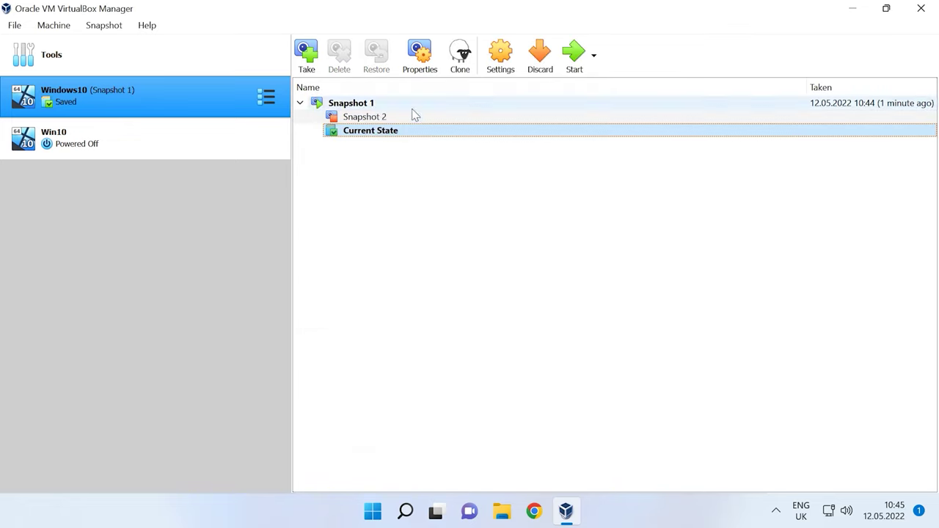
Restore Snapshot 1 once more and start the Windows10 virtual machine
click(363, 106)
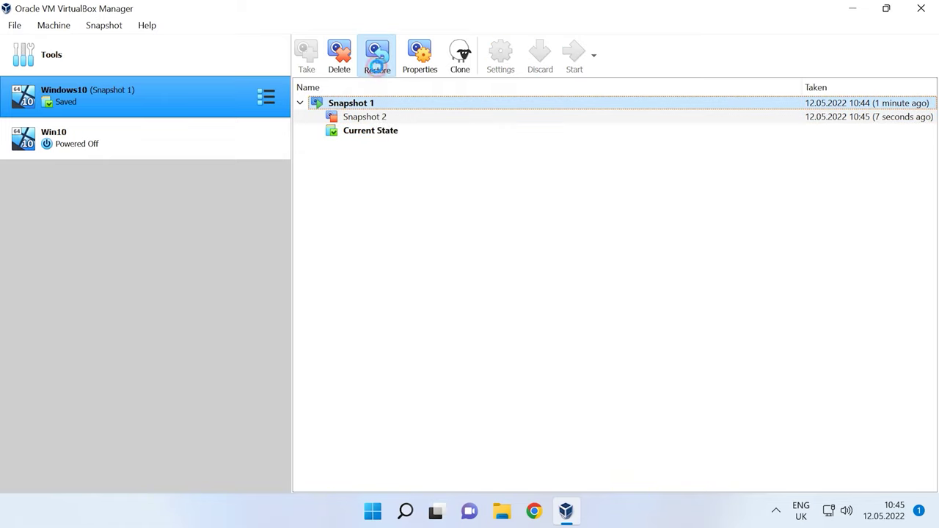
click(377, 69)
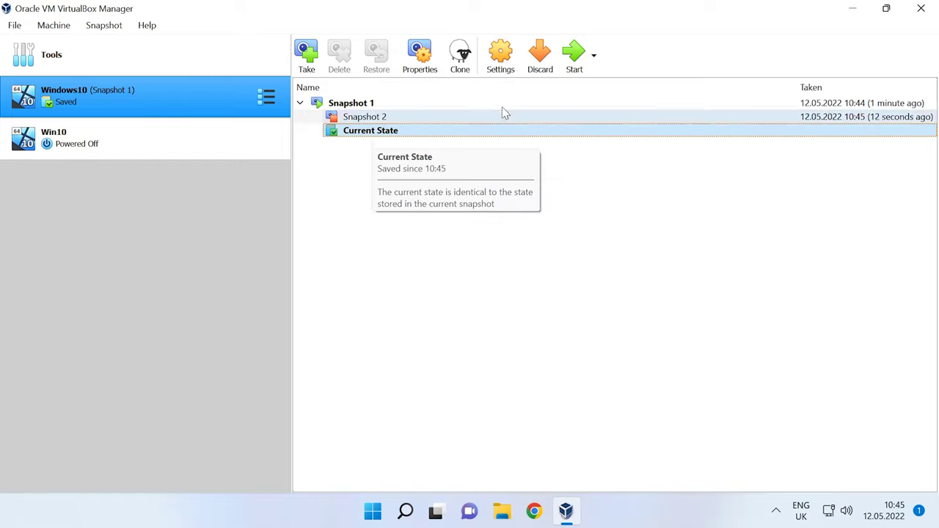
click(583, 71)
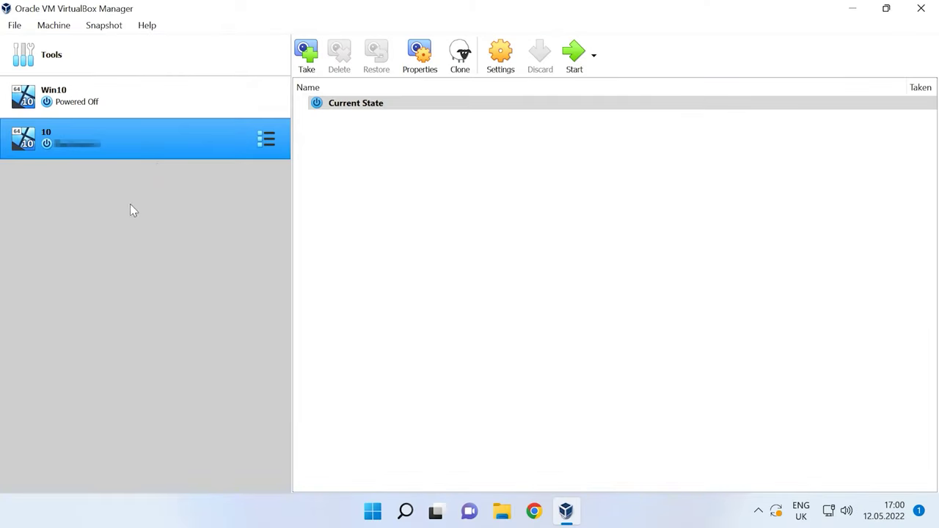
Remove the virtual machine named 10 from the machine list only, keeping its files on disk
click(271, 141)
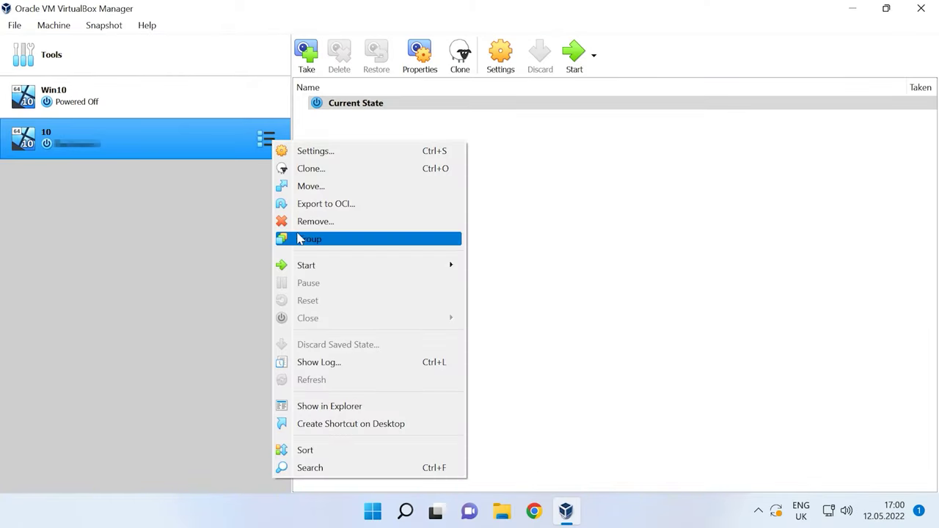
click(310, 222)
click(466, 312)
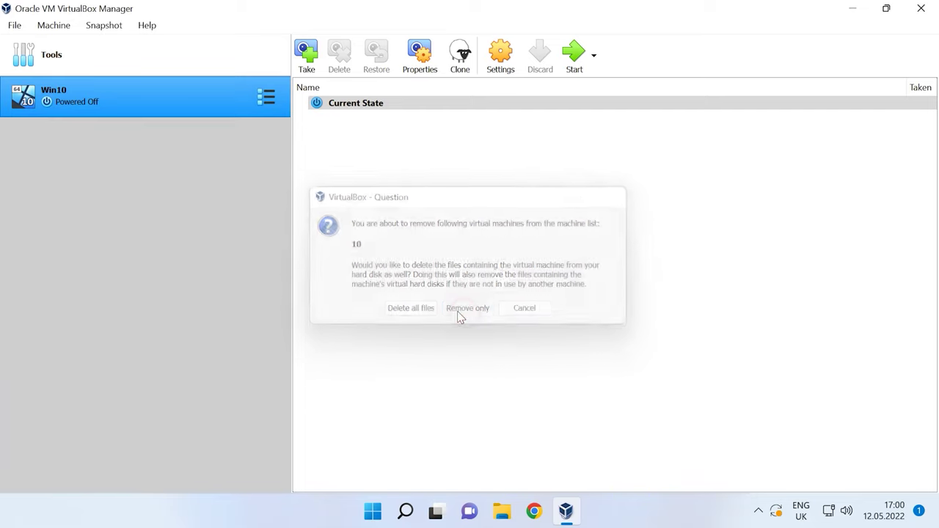
Start creating a virtual machine and browse for an existing virtual hard disk in folder 2 on New Volume (F:)
click(58, 25)
click(65, 62)
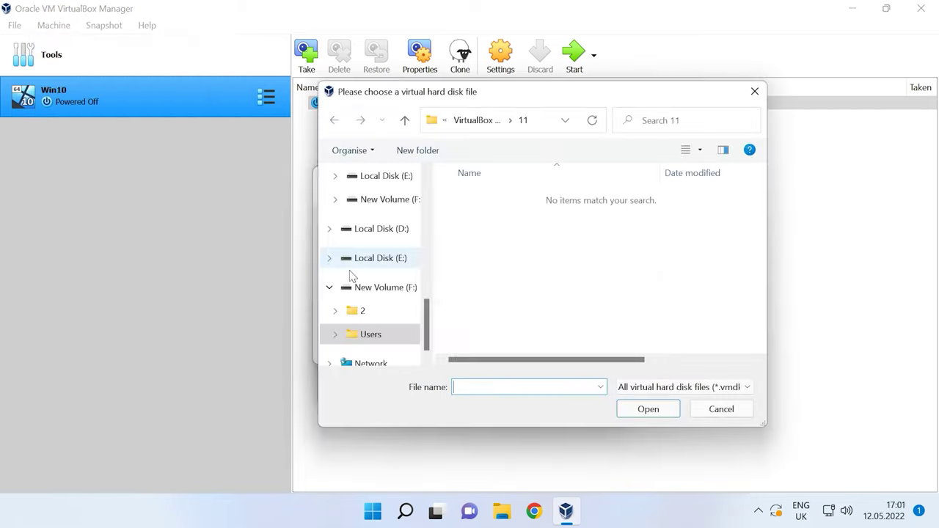
click(382, 290)
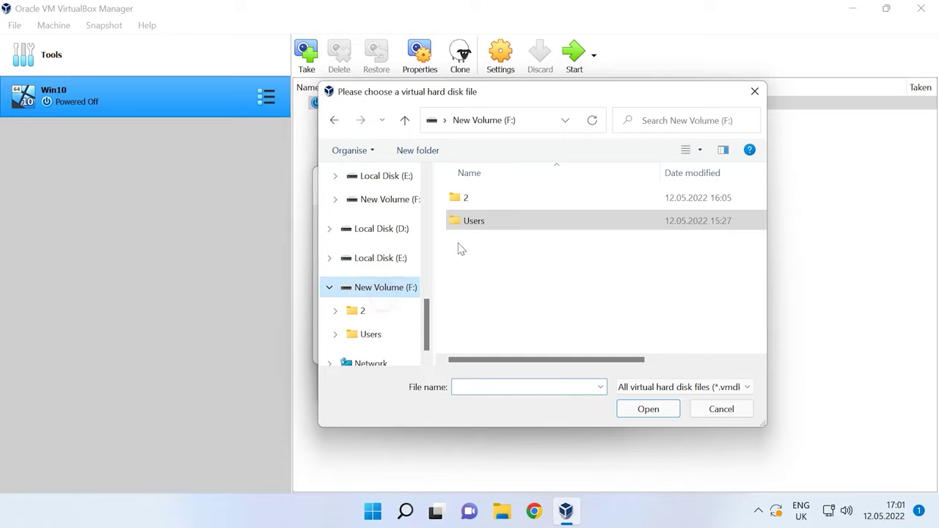
double_click(481, 195)
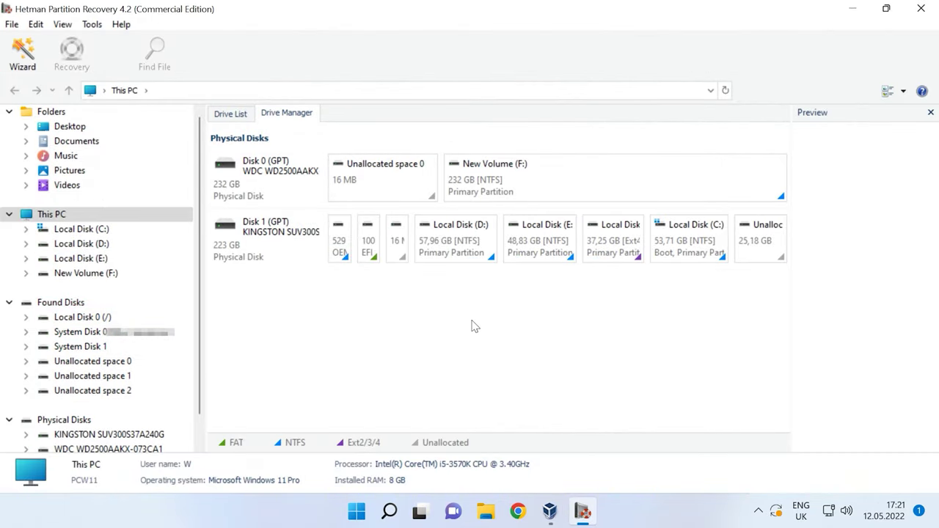
In Hetman Partition Recovery, run a fast scan of New Volume (F:) and finish the wizard
click(545, 183)
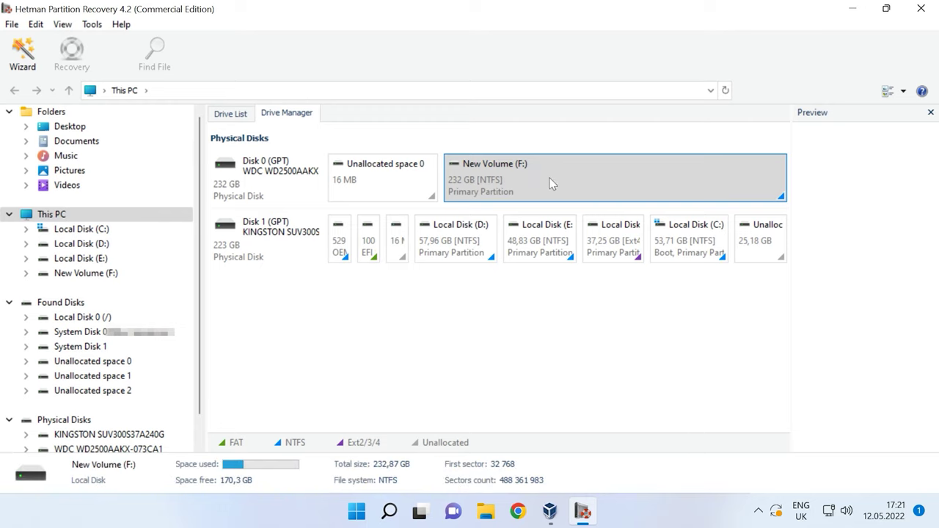
right_click(551, 180)
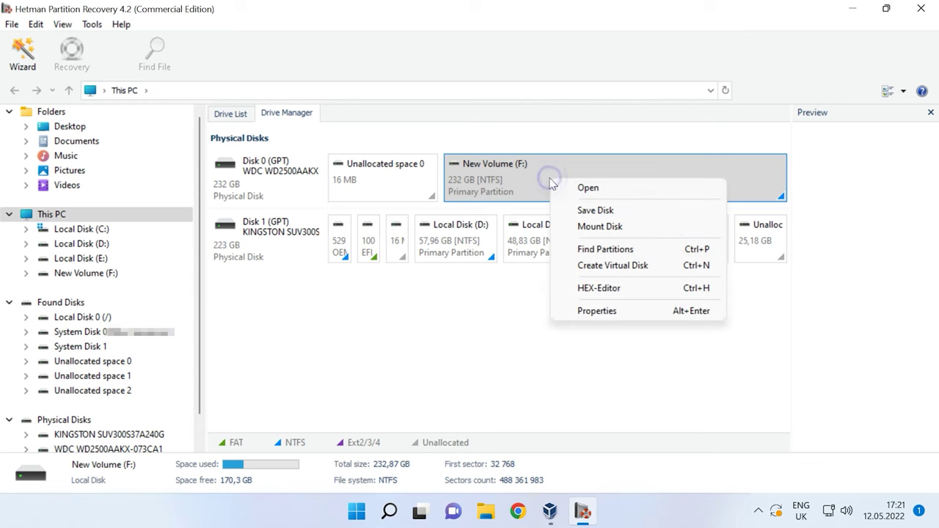
click(591, 189)
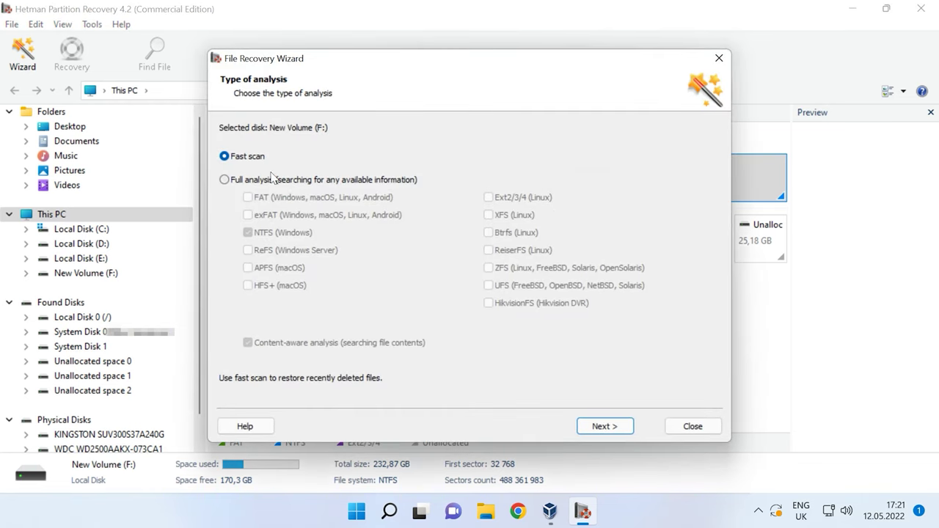
click(595, 431)
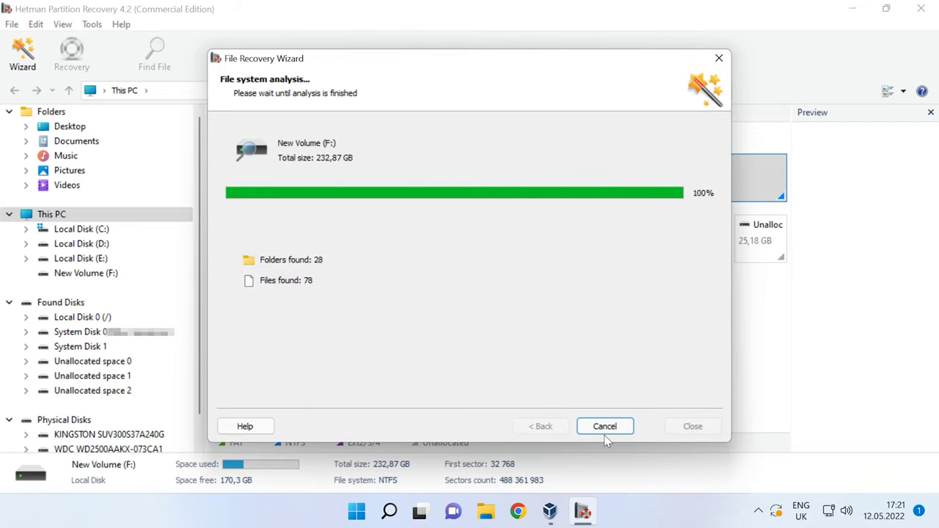
click(605, 426)
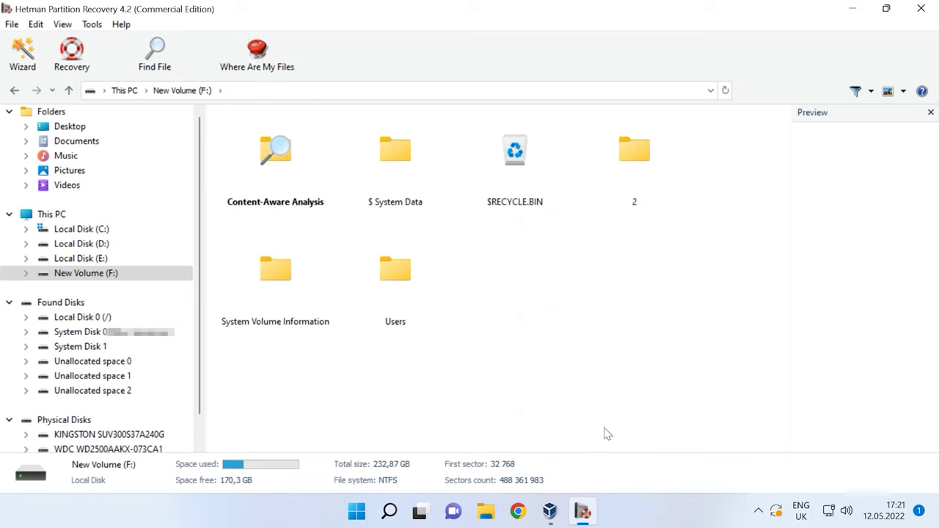
Browse from Users through the first user's folder and VirtualBox VMs to Windows10, and select Windows10.vdi and Windows10_1.vdi
double_click(399, 284)
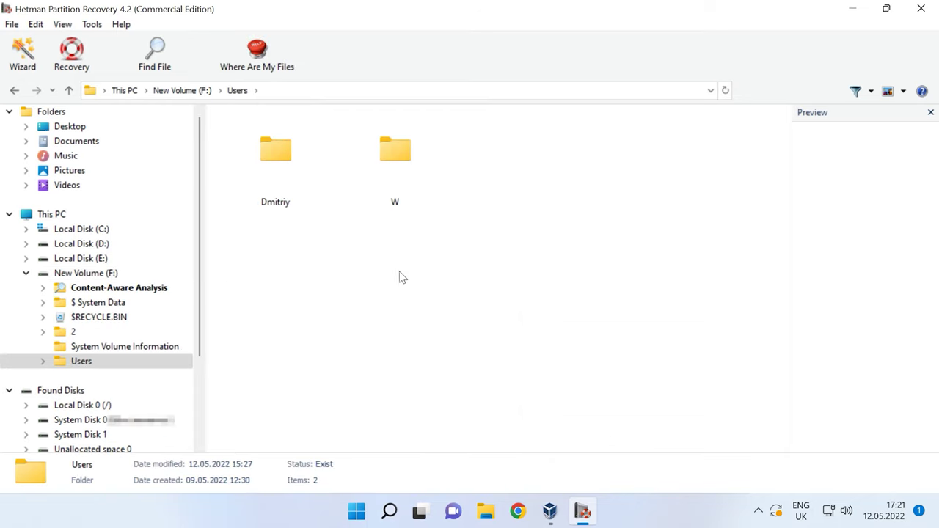
double_click(300, 162)
double_click(284, 167)
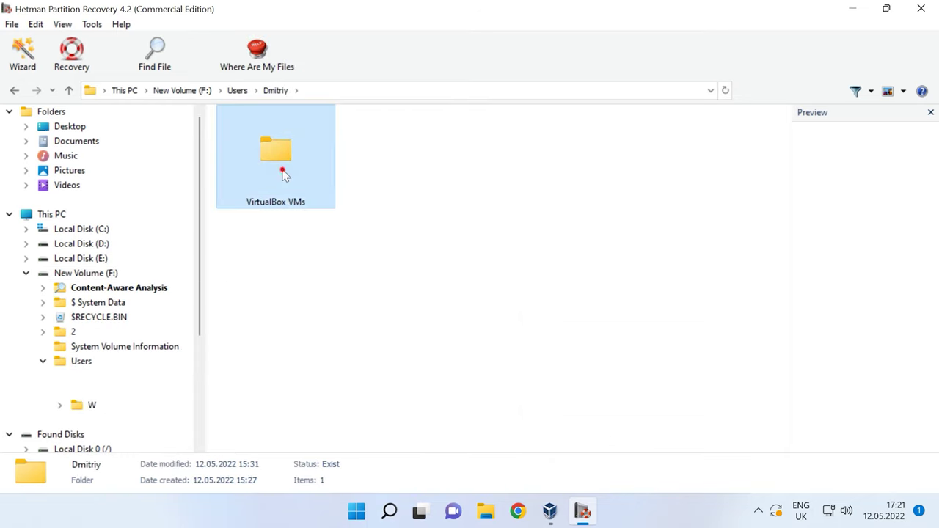
double_click(285, 175)
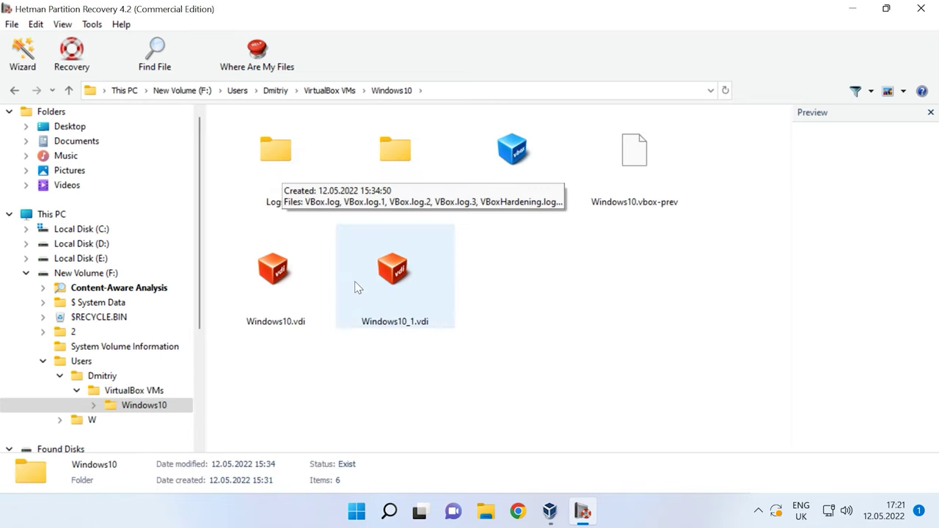
drag(476, 349, 246, 272)
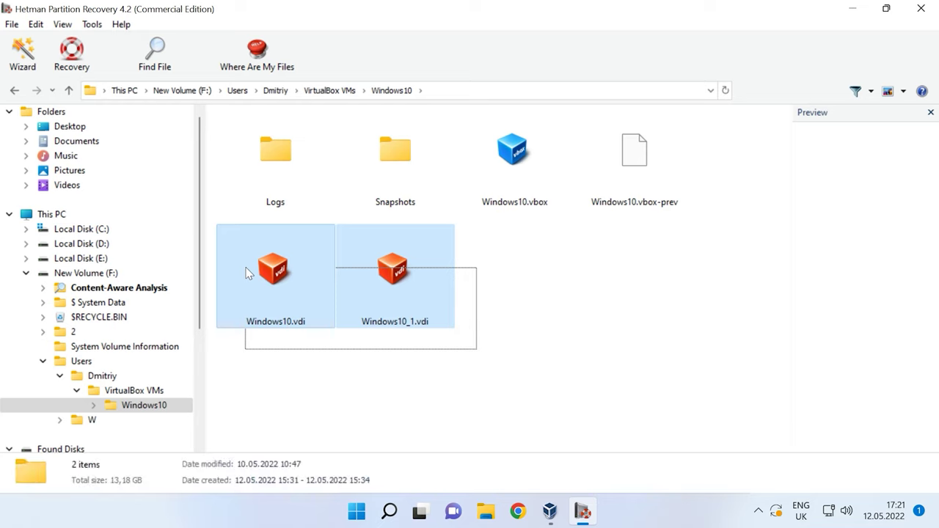
Open the Snapshots subfolder of Windows10 and examine the snapshot disk files inside it
double_click(392, 184)
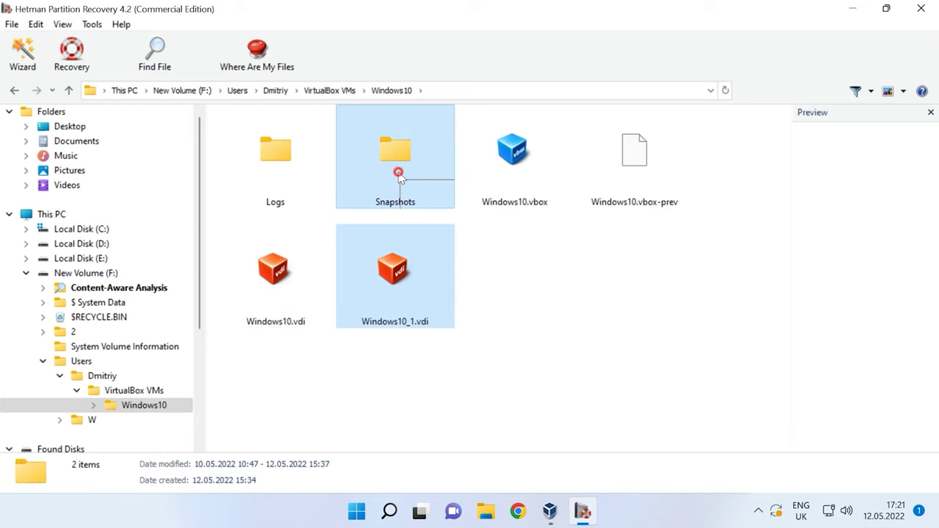
drag(452, 360, 272, 127)
click(384, 360)
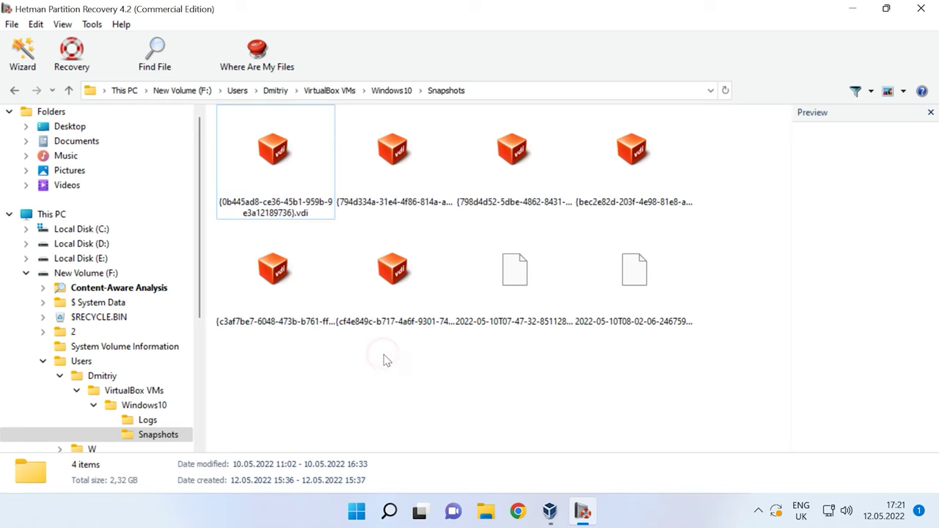
Analyse New Volume (F:) again with a full NTFS analysis, toggling the content-aware analysis option, and finish the wizard
click(44, 214)
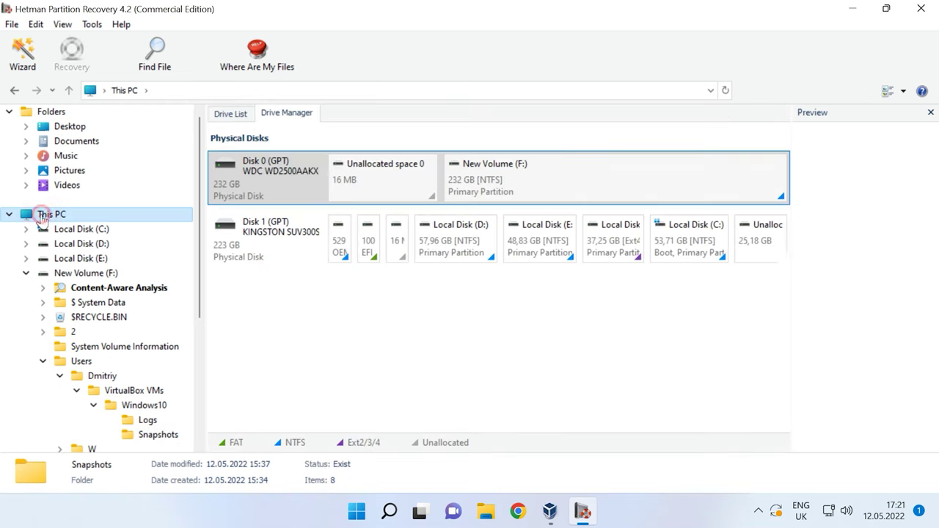
right_click(578, 183)
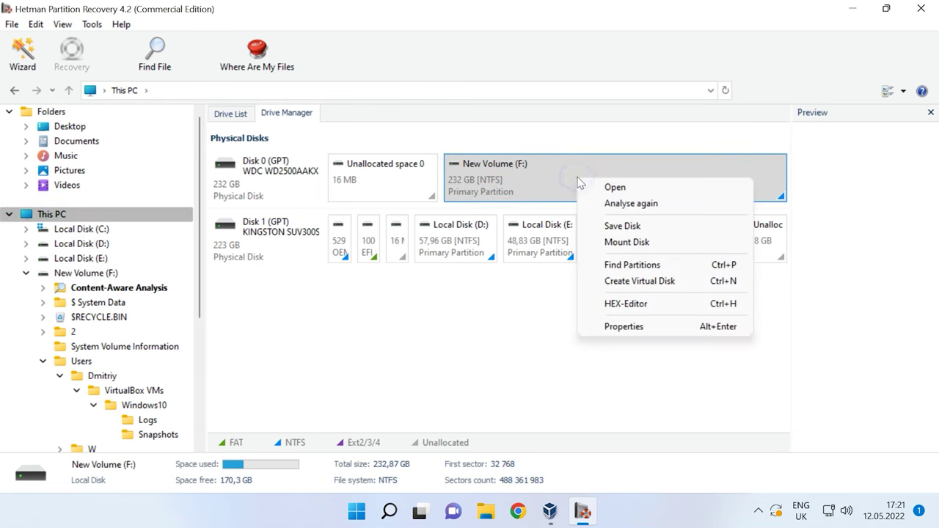
click(638, 206)
click(227, 181)
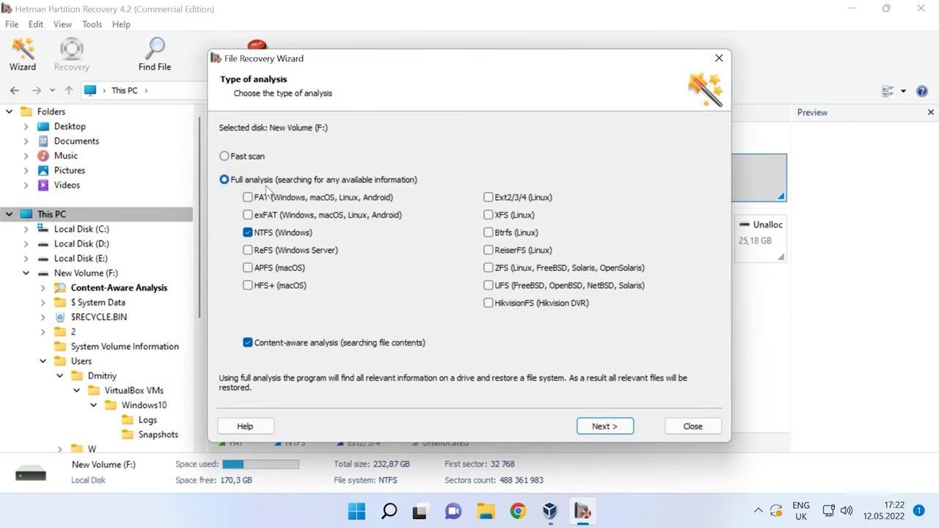
click(260, 342)
click(619, 430)
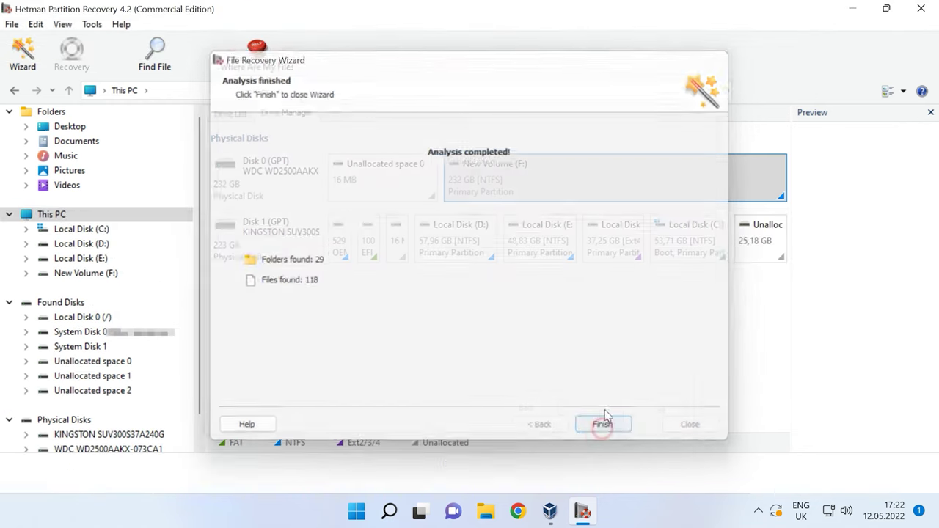
click(603, 424)
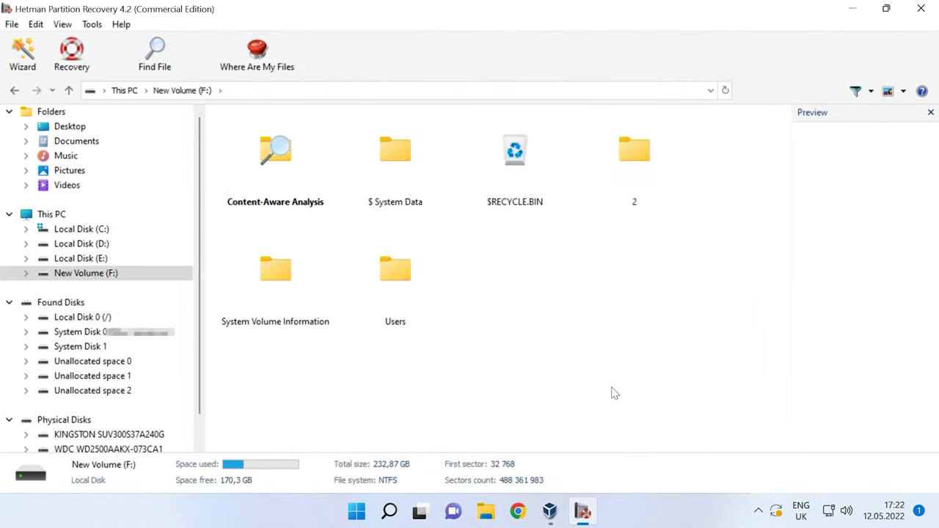
Browse through Users and the existing user's folder to VirtualBox VMs and select the Windows10 folder for recovery
double_click(431, 297)
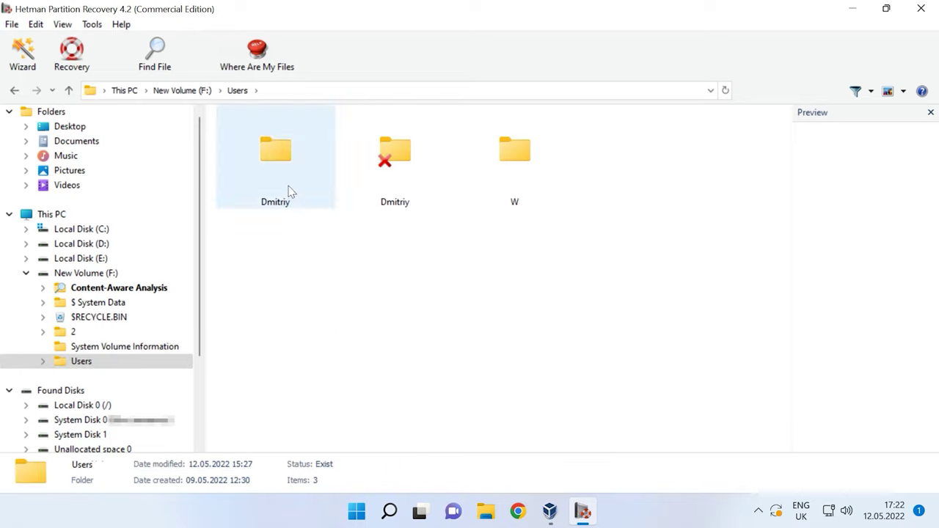
double_click(289, 190)
click(287, 187)
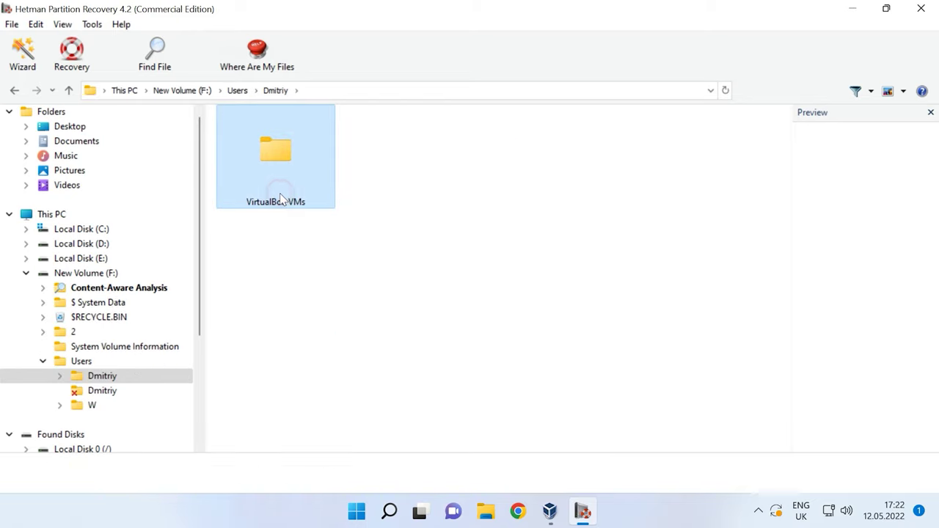
double_click(280, 195)
click(280, 192)
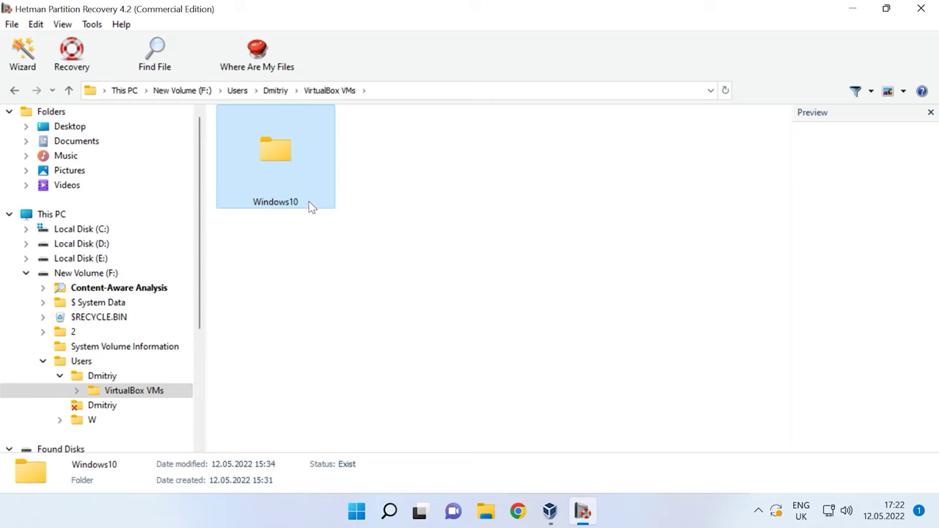
Recover the Windows10 folder to the hard disk at F:\2 with folder structure and alternate data streams restored
click(74, 68)
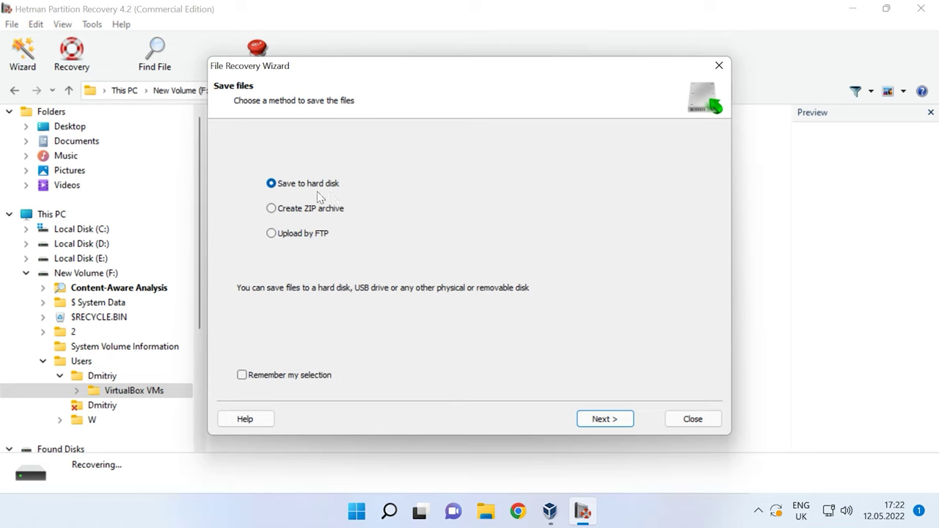
click(593, 419)
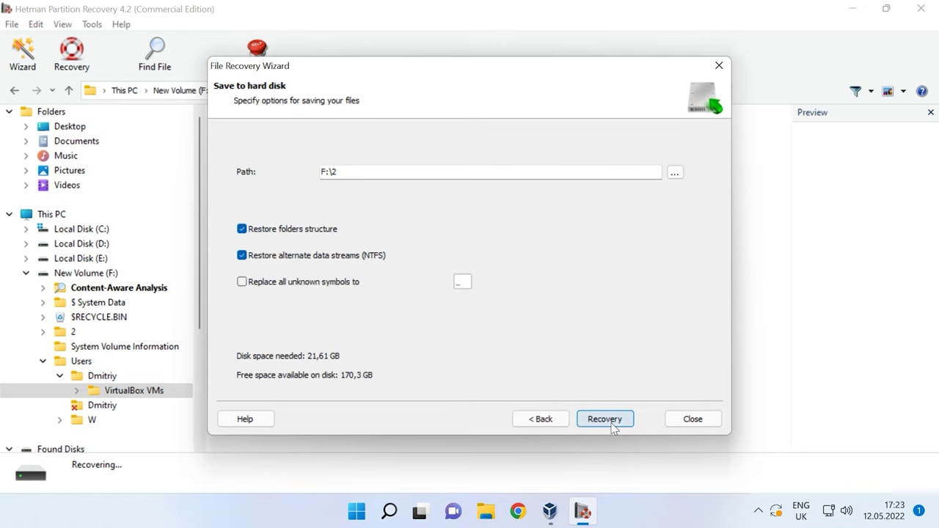
click(613, 425)
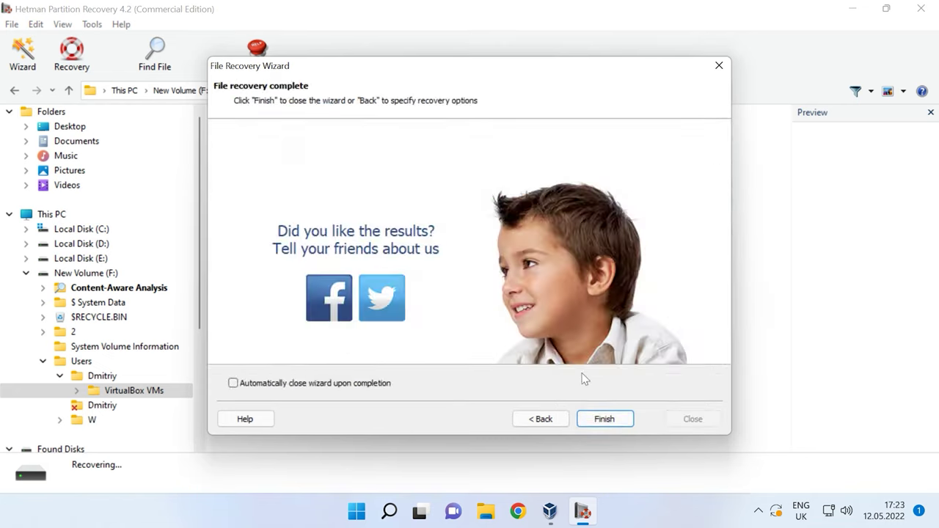
click(606, 424)
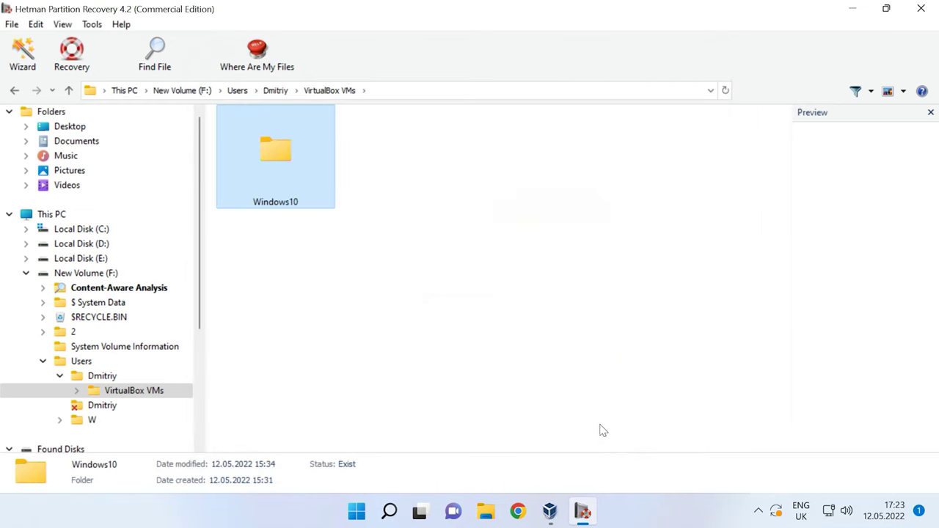
Switch to File Explorer, open folder 2 on New Volume (F:) and locate the recovered Windows10 folder
click(486, 511)
double_click(186, 193)
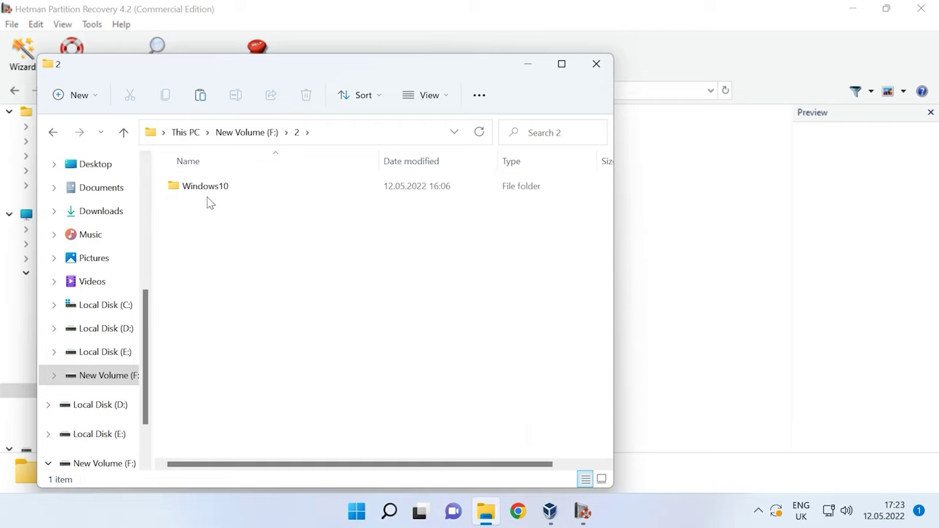
click(212, 192)
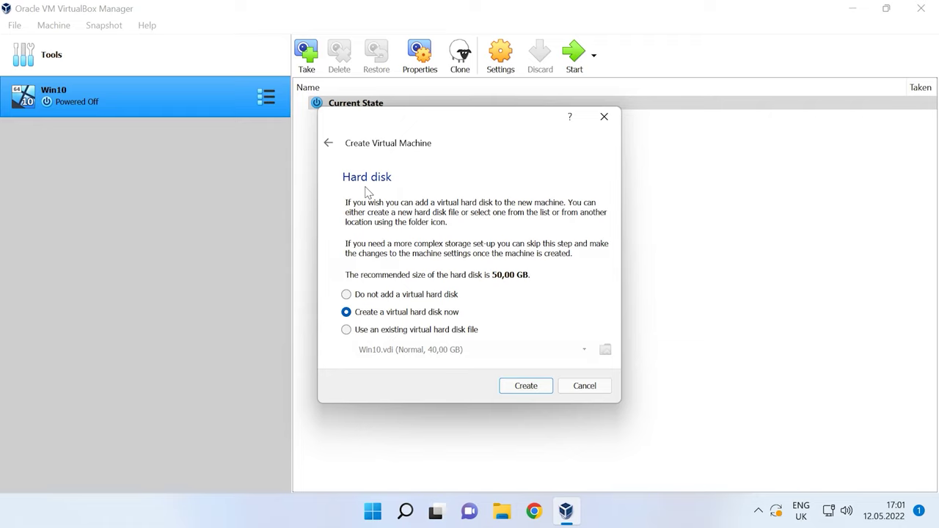
Set the new machine to use an existing virtual hard disk and add Windows10.vdi from F:\2\Windows10 to the disk selector
click(375, 332)
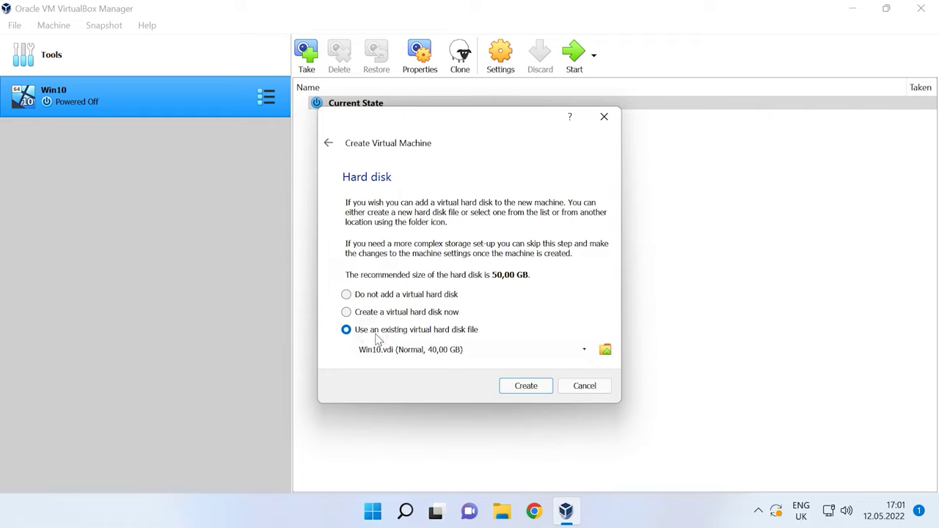
click(606, 352)
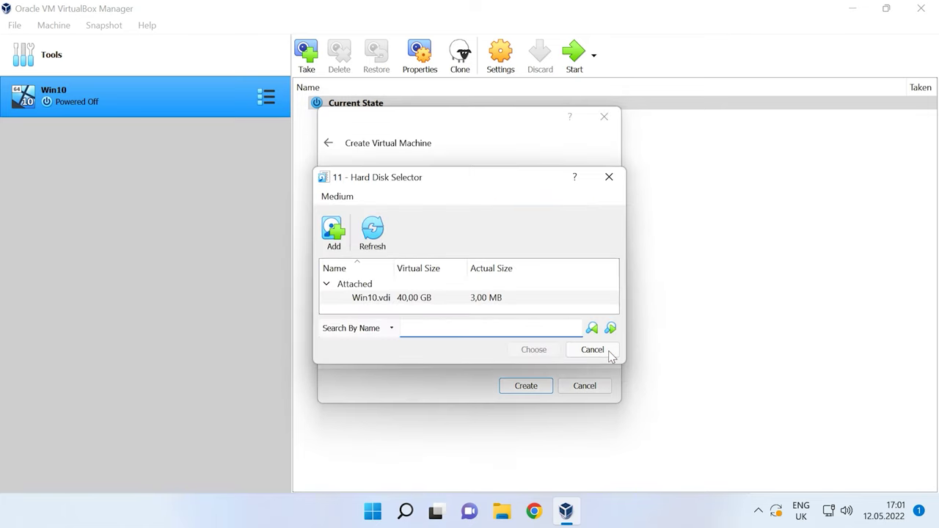
click(334, 234)
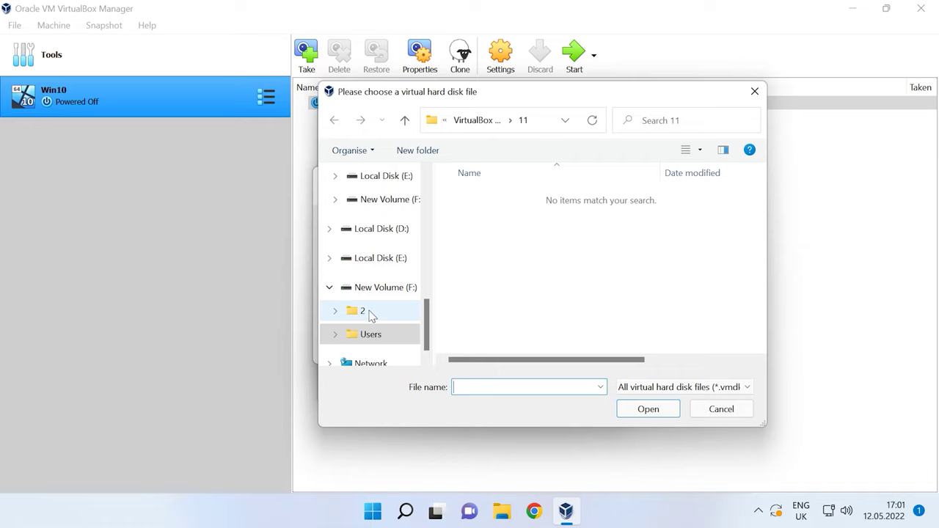
click(378, 290)
double_click(482, 199)
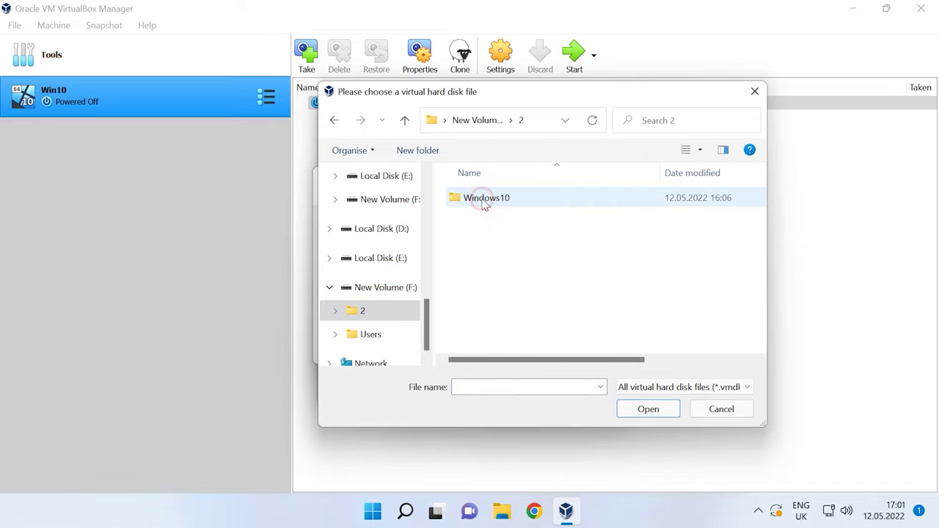
double_click(482, 199)
click(503, 247)
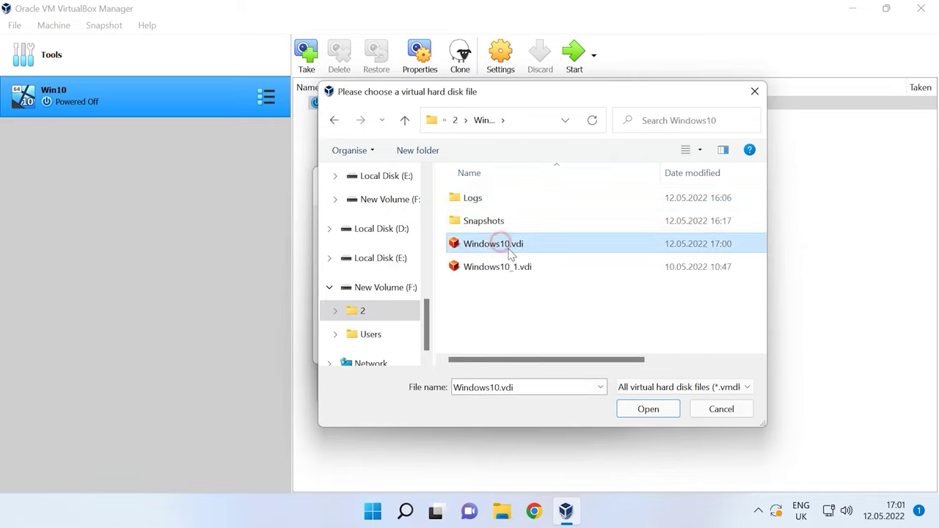
click(648, 408)
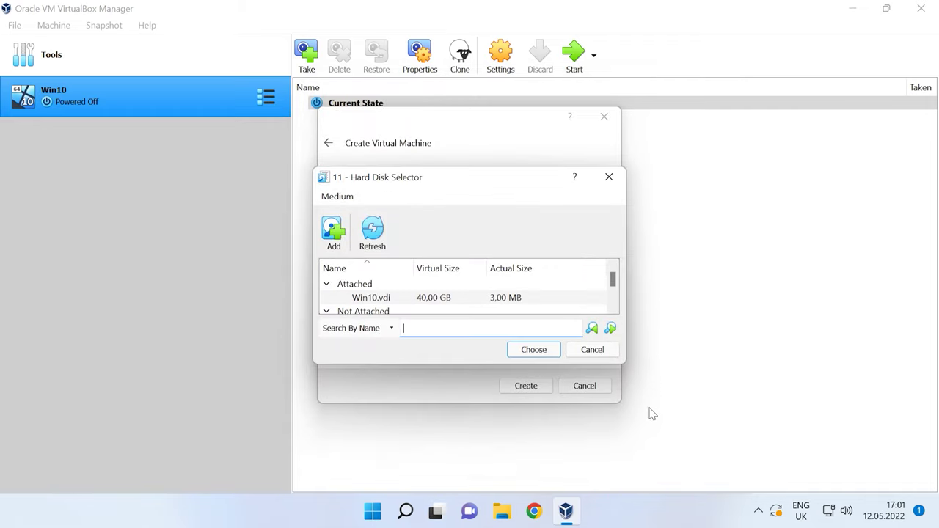
Choose the unattached Windows10.vdi as the machine's hard disk and create the virtual machine
scroll(410, 308, down, 2)
click(423, 301)
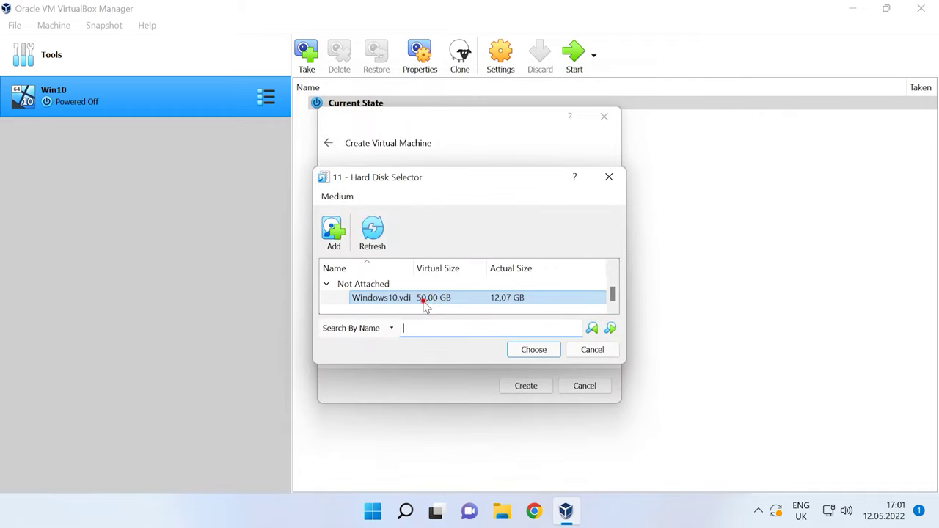
click(533, 350)
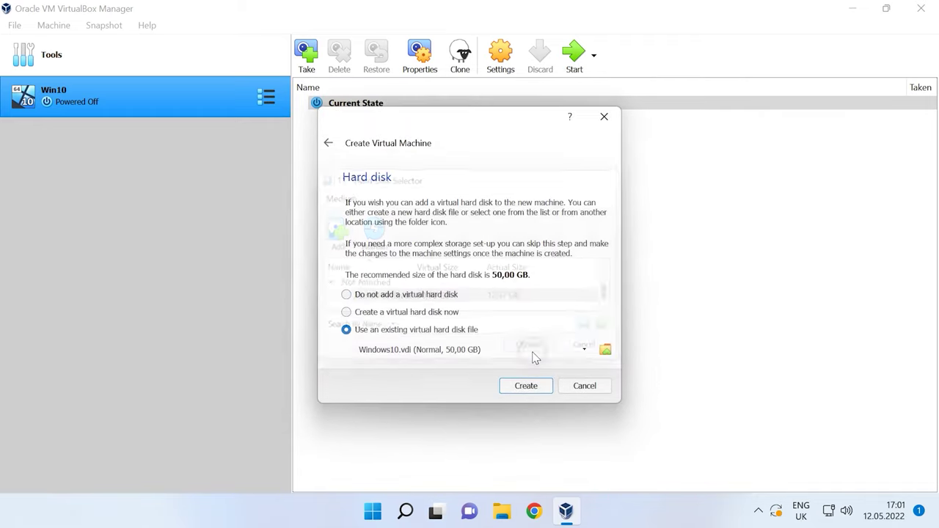
click(527, 387)
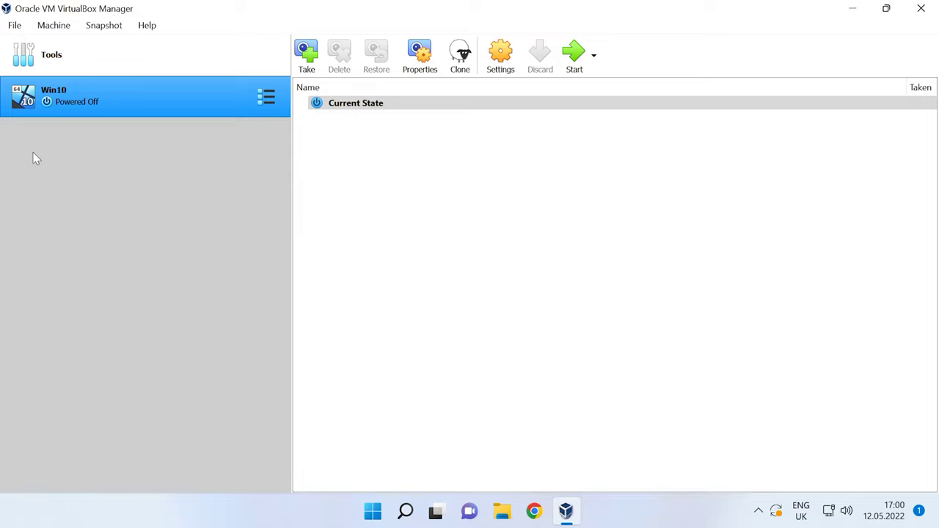
Add an existing virtual machine to VirtualBox by opening Win10.vbox from the Win10 folder
click(60, 26)
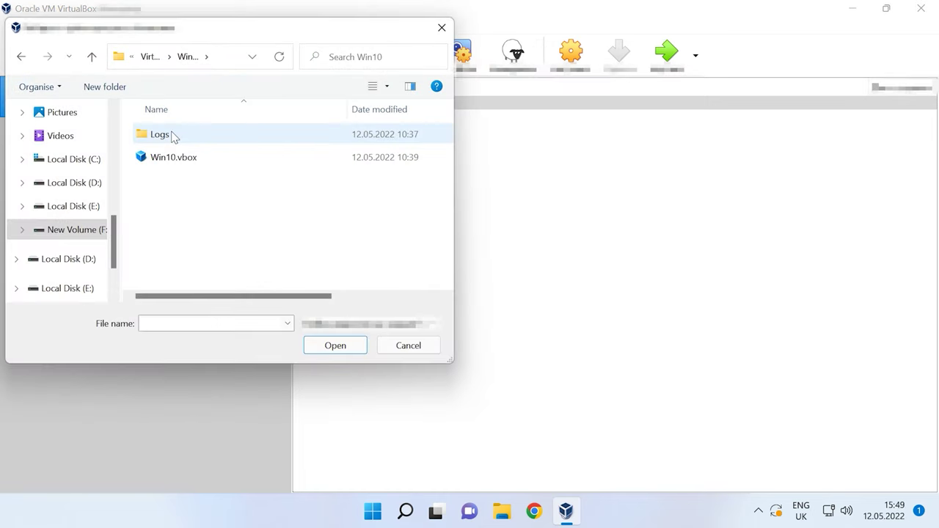
click(172, 158)
click(331, 350)
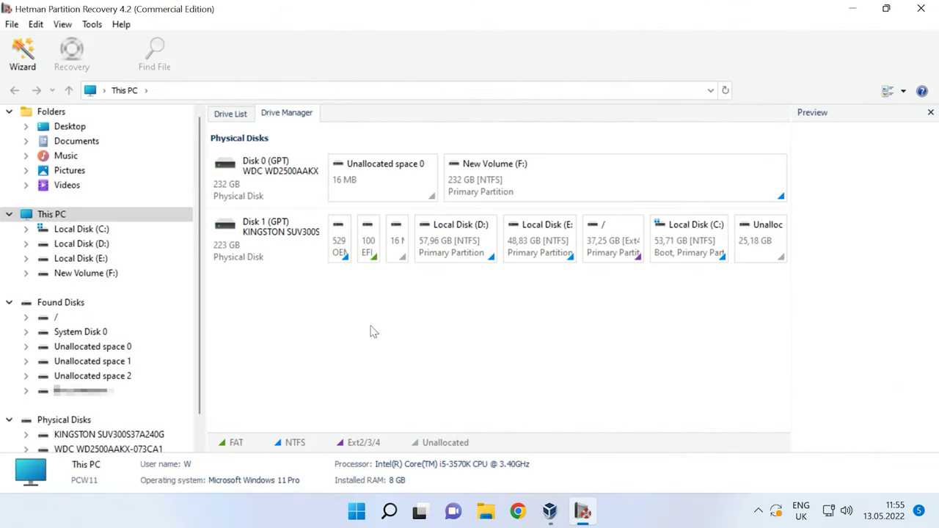
Switch to Hetman Partition Recovery and start mounting a disk with VirtualBox (*.vdi) as the image type
click(90, 26)
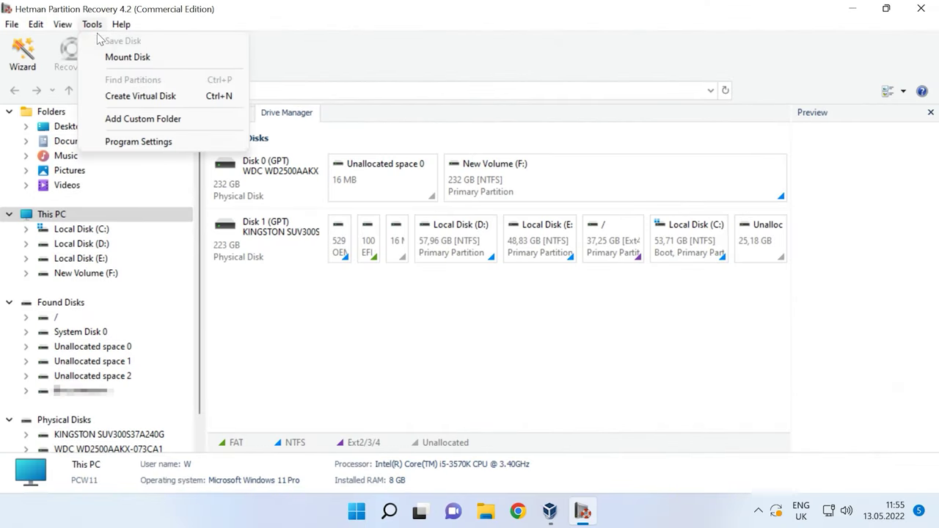
click(140, 64)
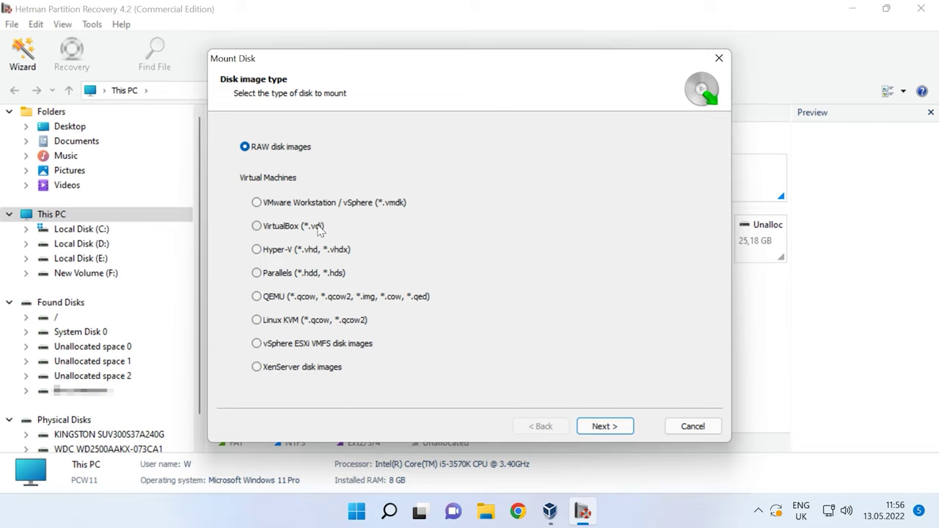
click(267, 227)
click(601, 426)
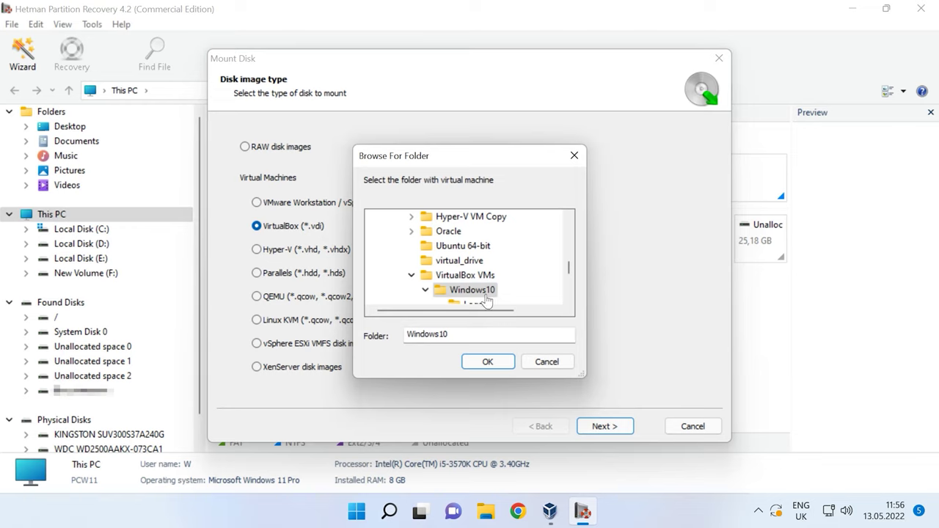
Look through the folder tree and confirm the Windows10 folder under VirtualBox VMs as the virtual machine's location
scroll(453, 289, up, 15)
scroll(450, 279, down, 3)
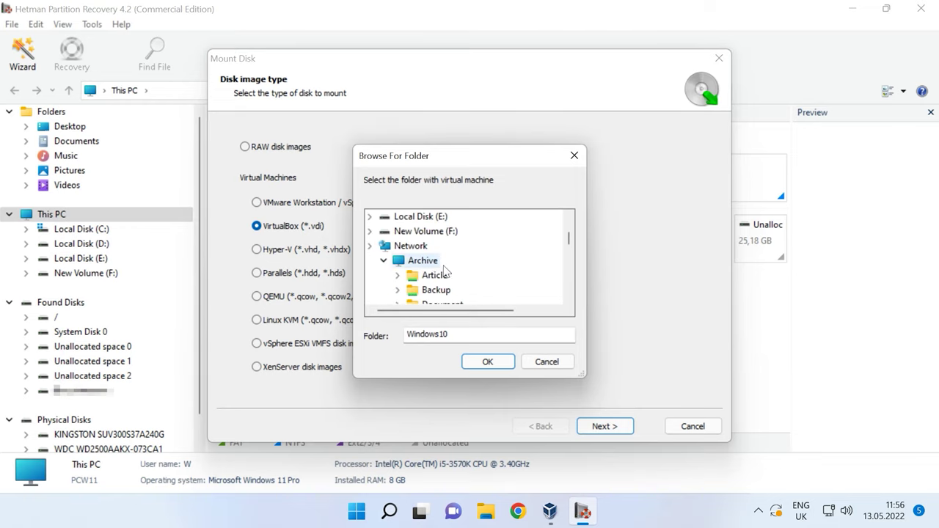
scroll(428, 270, down, 4)
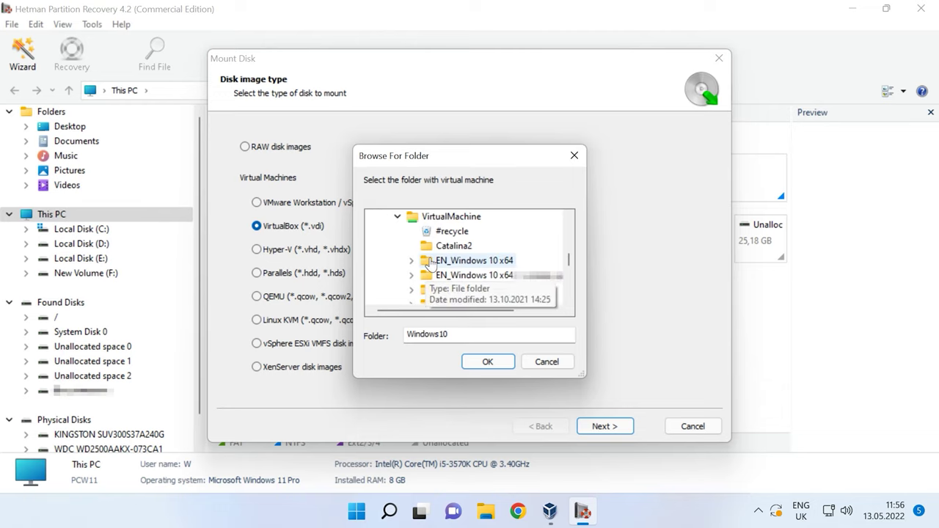
scroll(469, 270, up, 1)
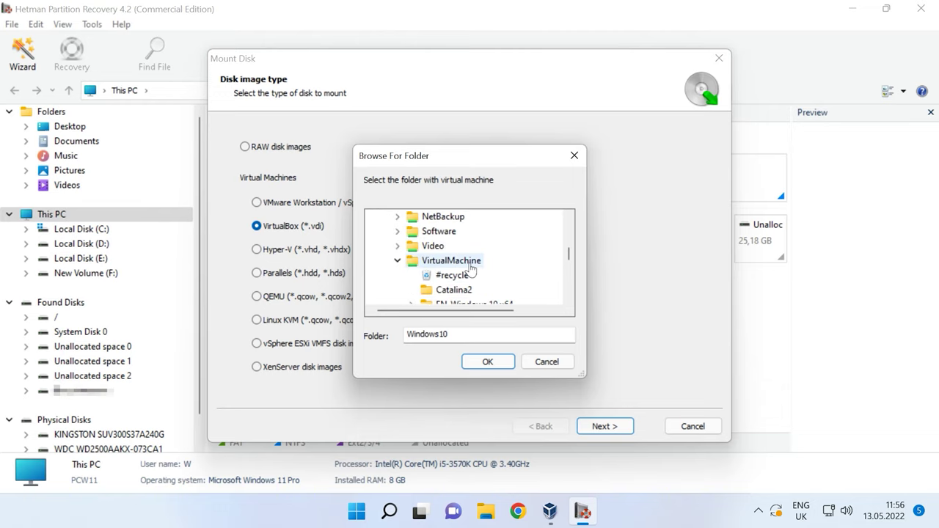
scroll(470, 270, down, 3)
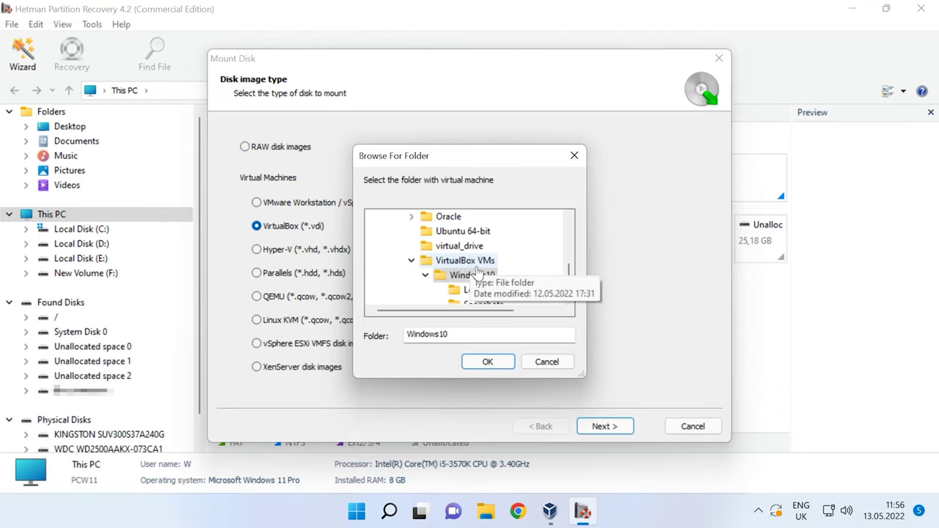
scroll(478, 272, down, 1)
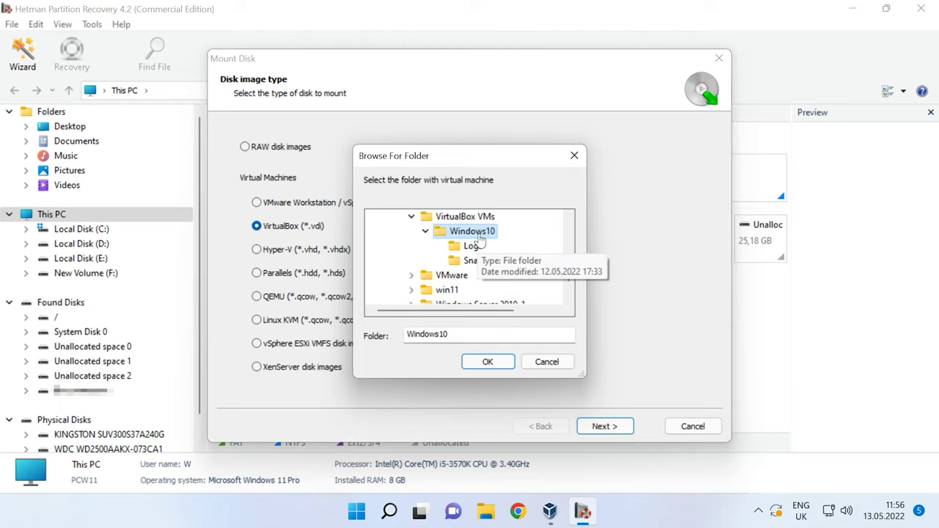
click(489, 363)
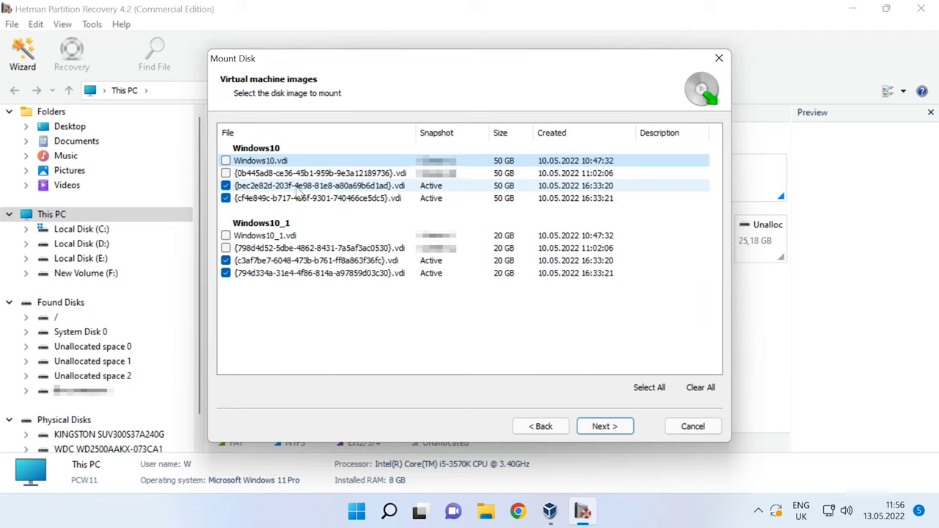
Mount only the 10.05.2022 16:33:21 images of Windows10 and Windows10_1, briefly trying the 11:02:06 image for Windows10_1
click(226, 186)
click(226, 260)
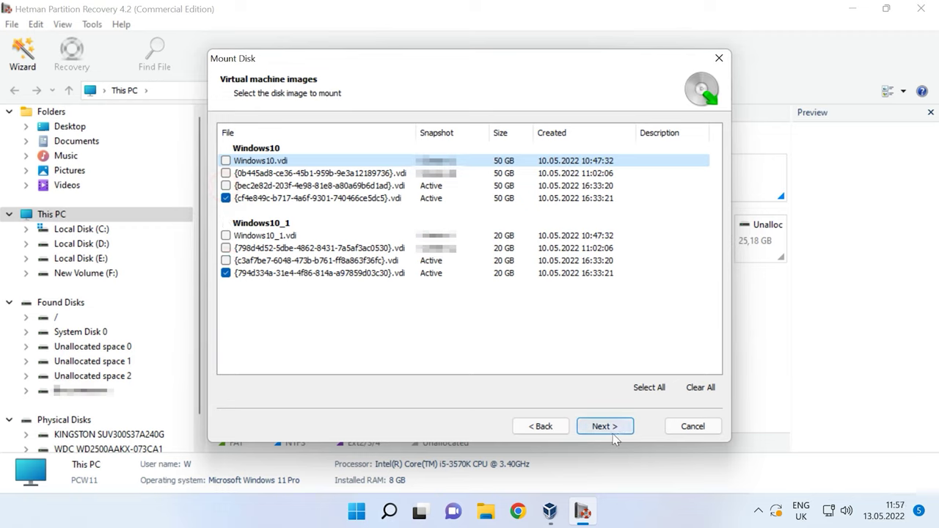
click(226, 248)
click(226, 273)
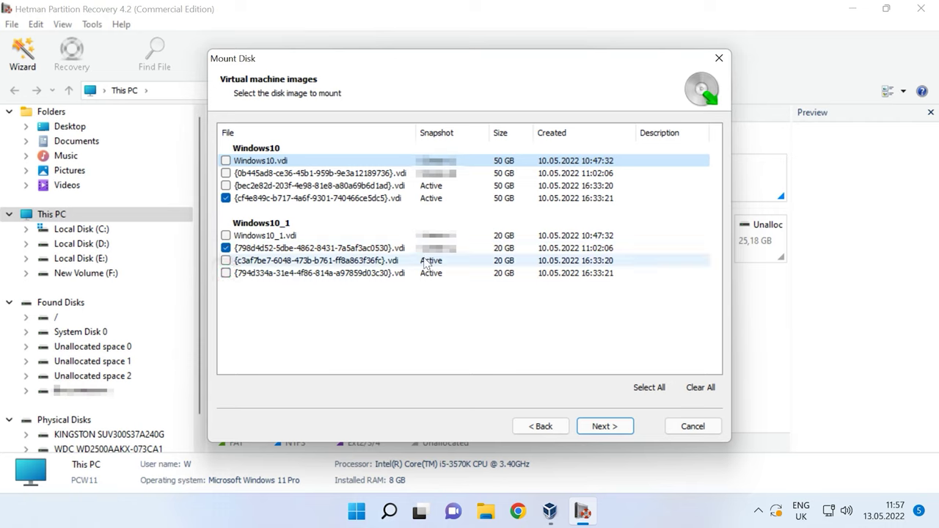
click(226, 248)
click(226, 273)
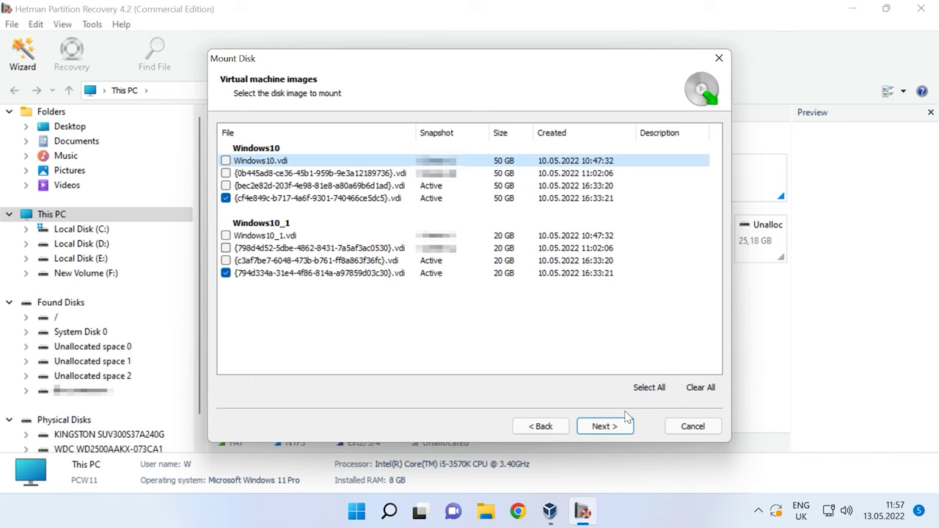
click(605, 426)
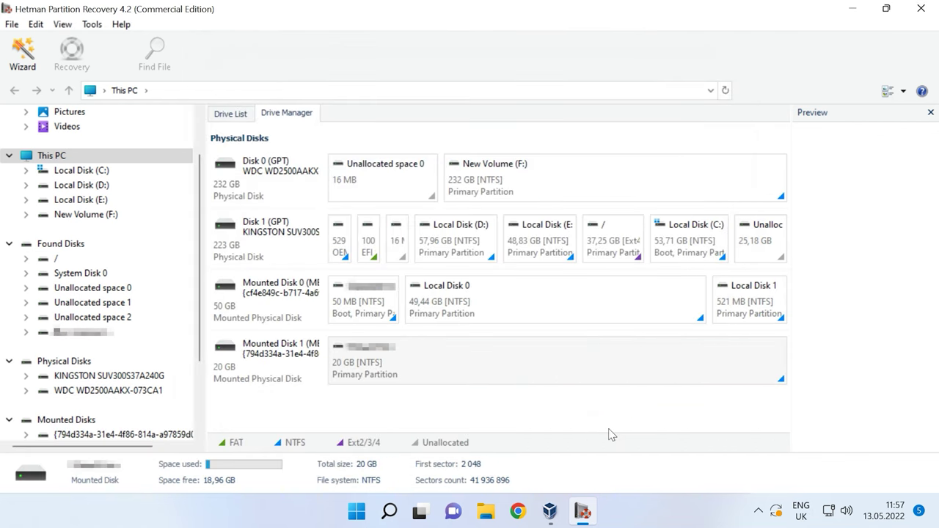
Open the 20 GB NTFS partition of Mounted Disk 1, run a fast scan on it and finish the wizard
click(542, 313)
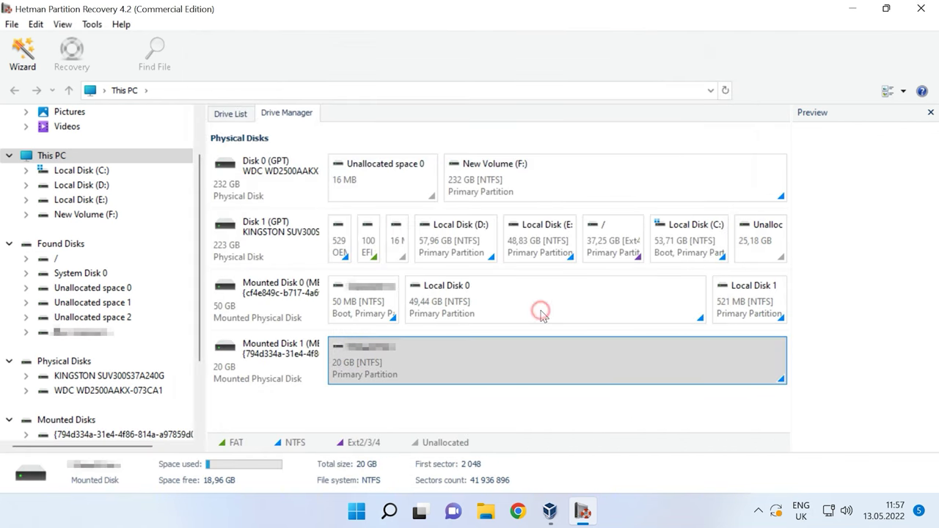
click(517, 353)
right_click(504, 358)
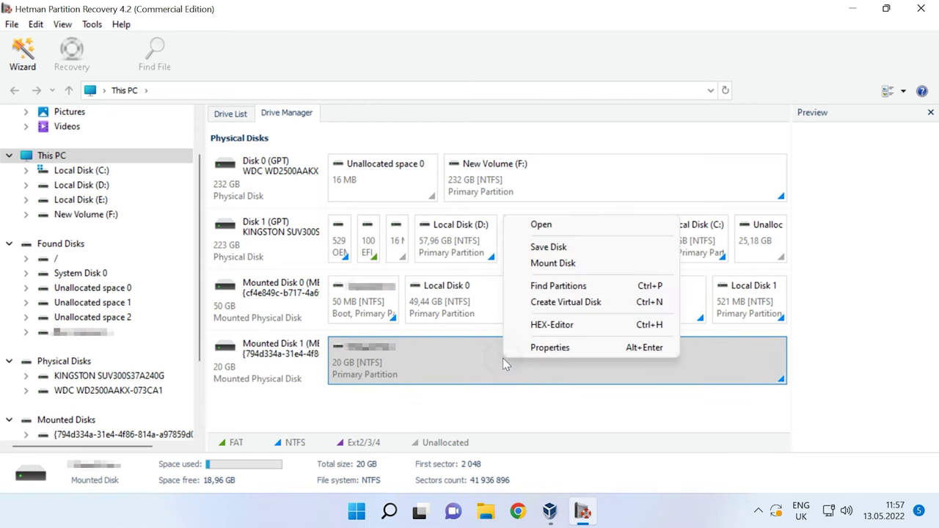
click(555, 227)
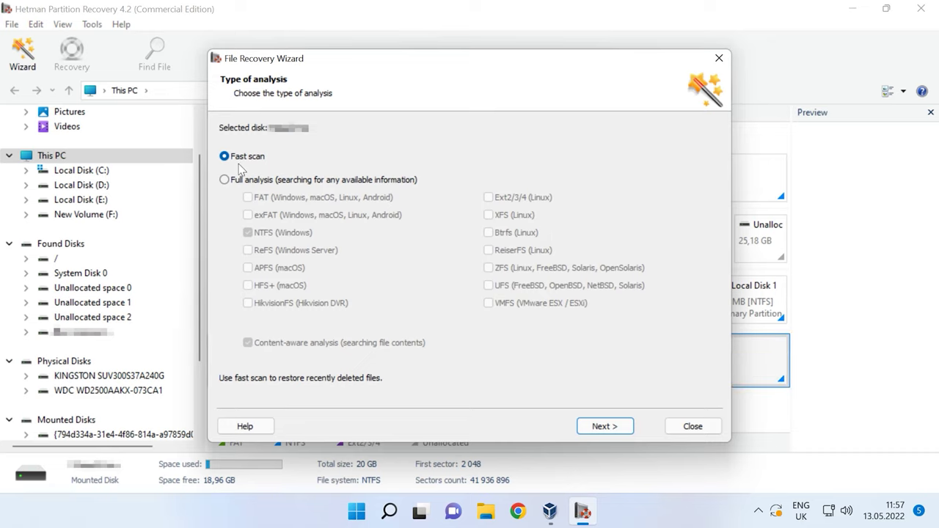
click(606, 427)
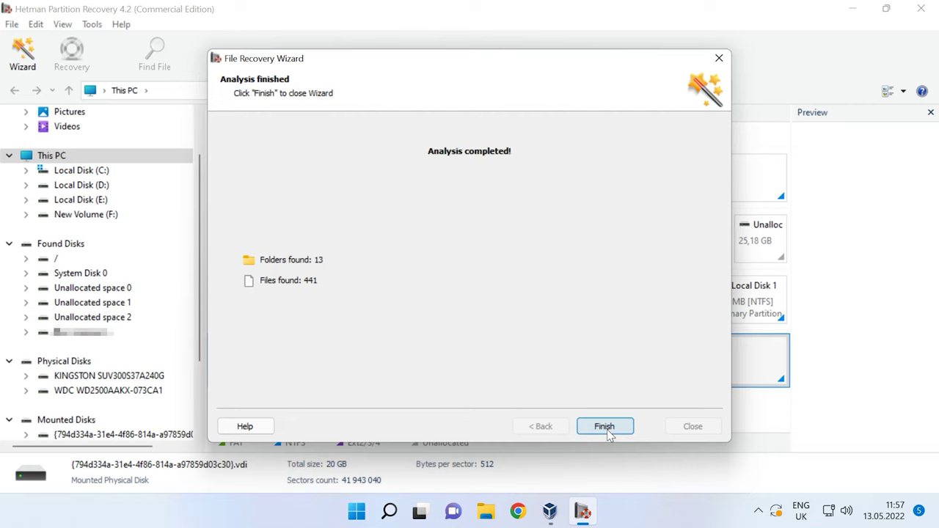
click(605, 426)
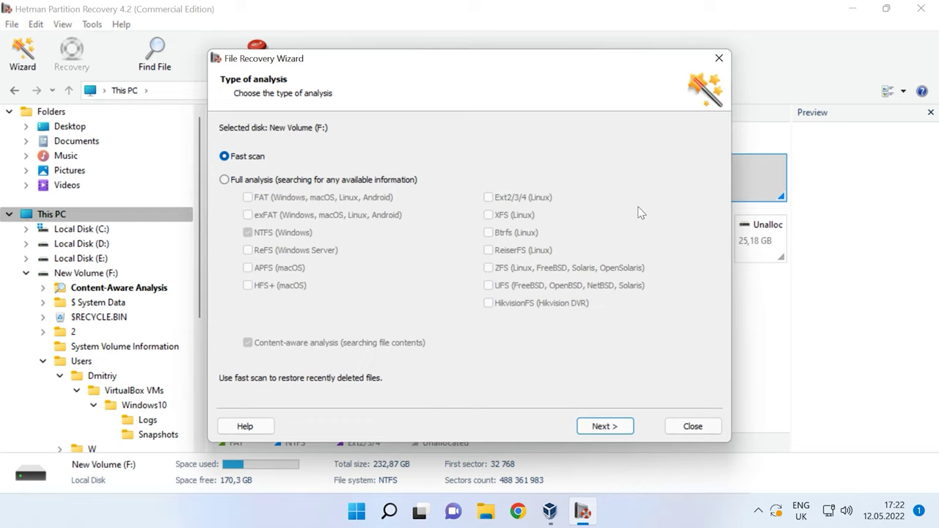
Run a full NTFS analysis of New Volume (F:), toggling the content-aware analysis option, and finish the wizard
click(232, 180)
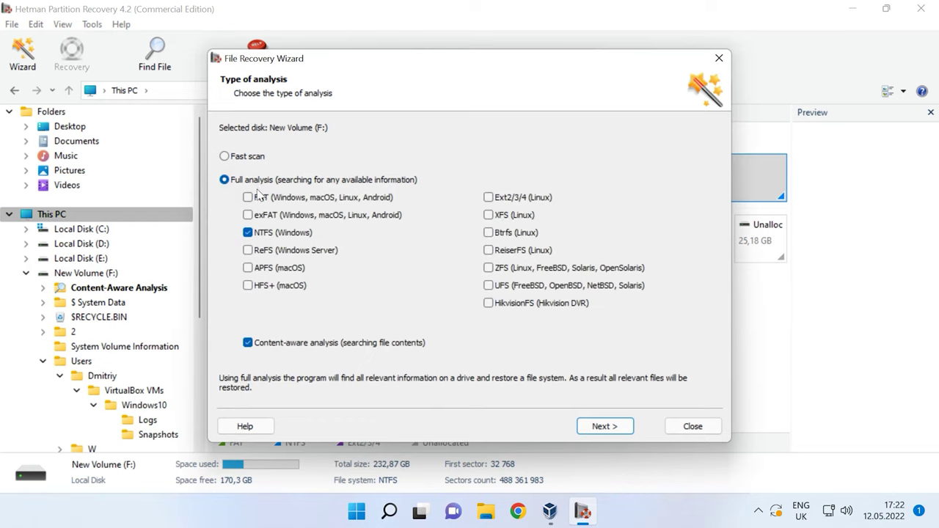
click(259, 342)
click(608, 427)
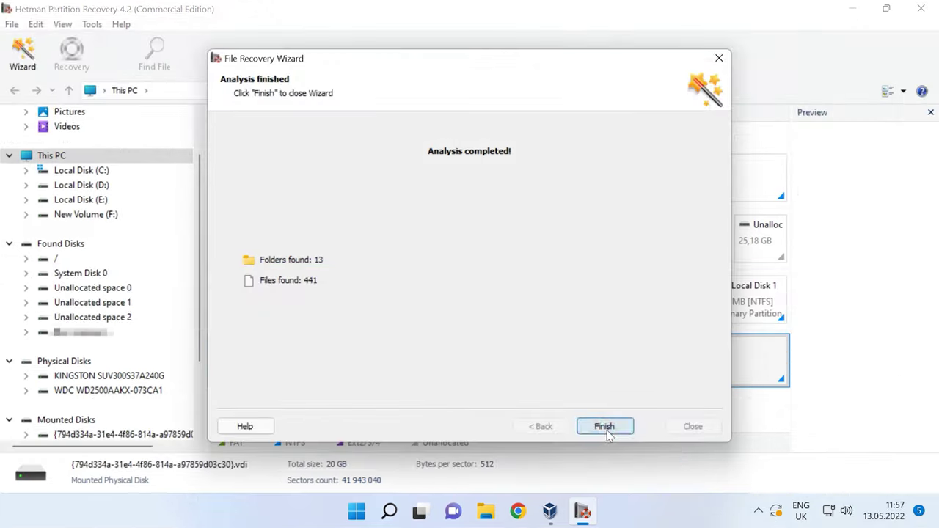
click(603, 426)
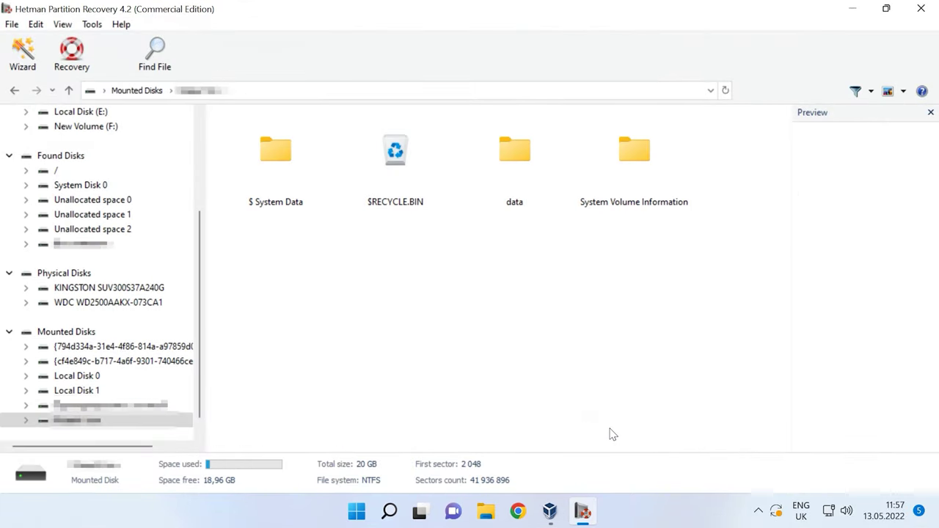
Open the data folder on the mounted 20 GB disk, look into its Car folder and return to data
double_click(524, 179)
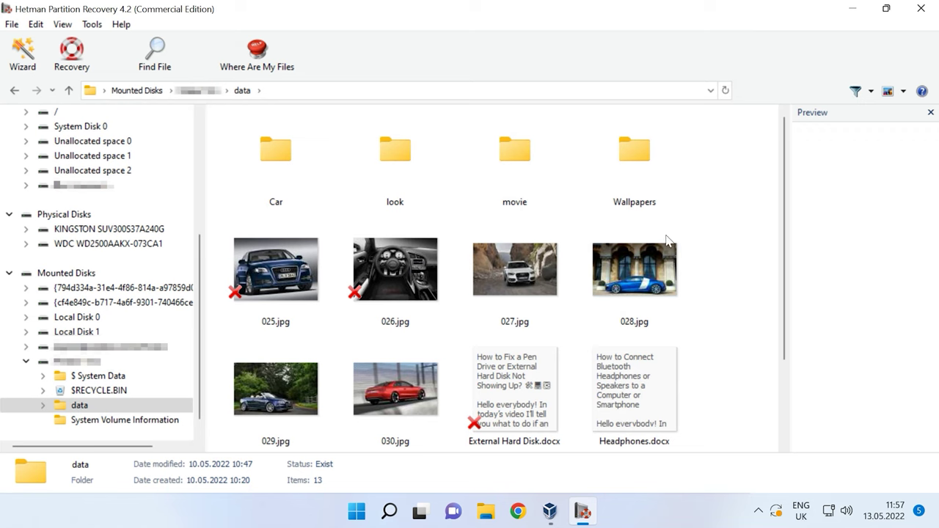
double_click(245, 163)
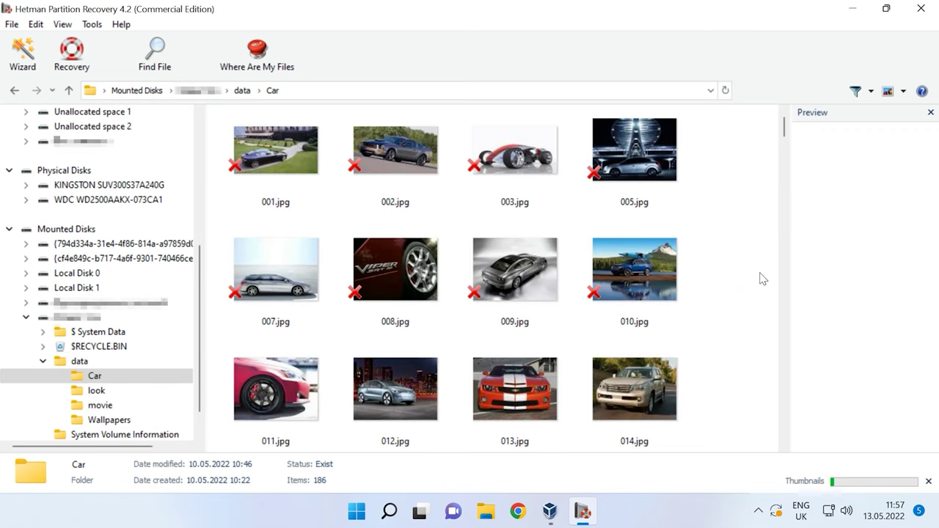
click(68, 90)
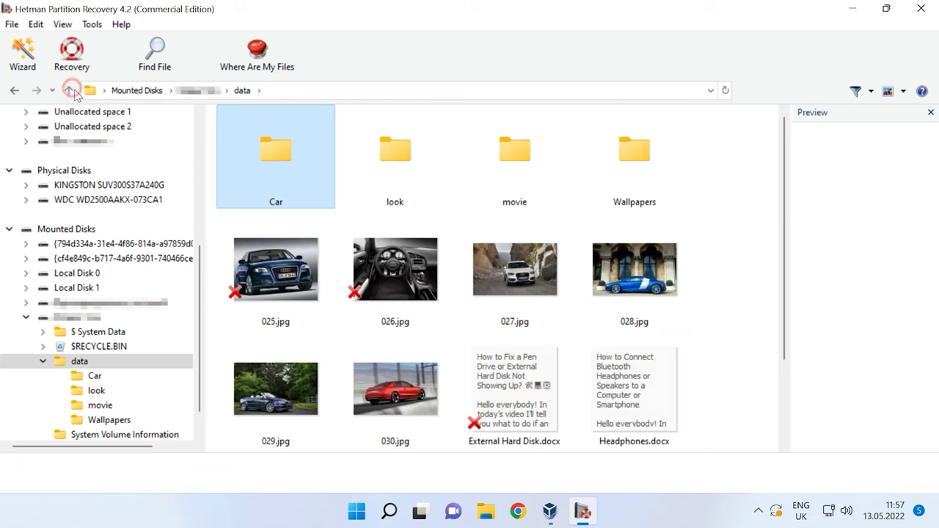
Recover the images 025.jpg to 030.jpg and both documents from the data folder to hard disk path F:\2, and finish the wizard
click(735, 273)
drag(733, 256, 264, 394)
click(79, 71)
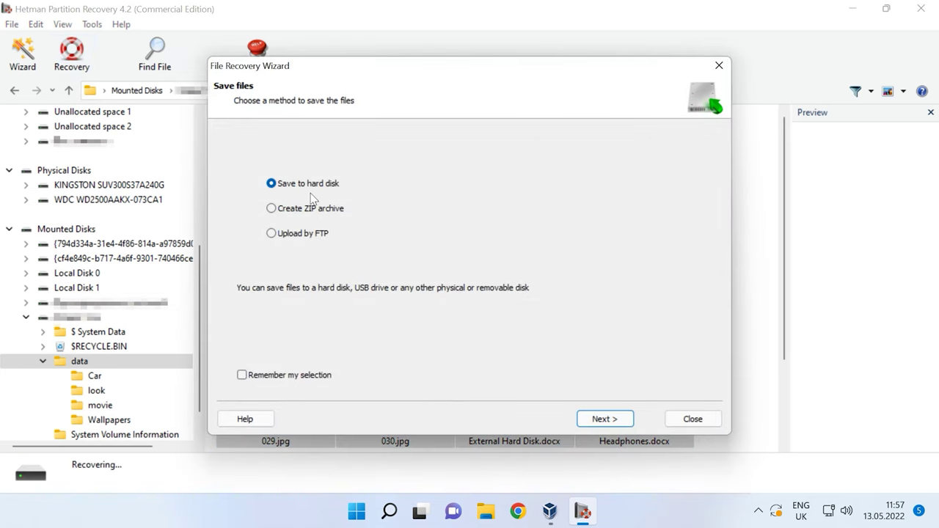
click(605, 419)
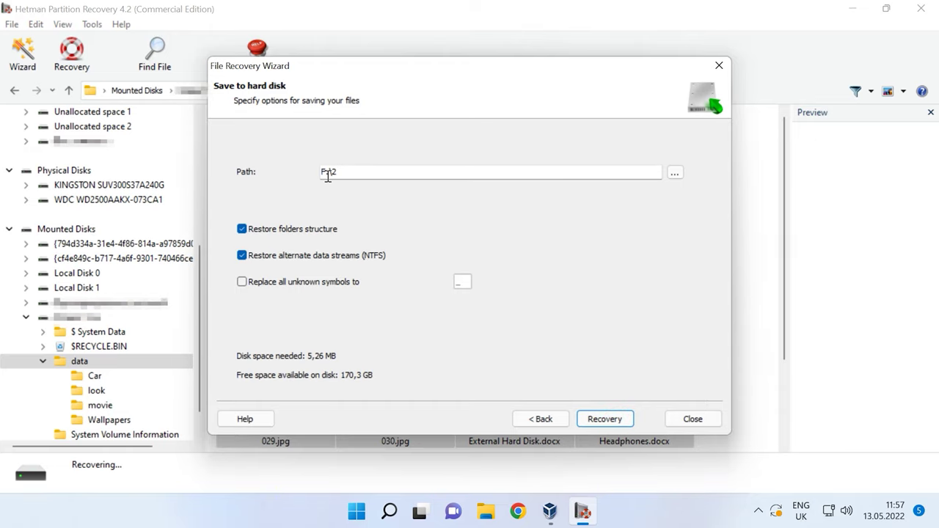
click(605, 418)
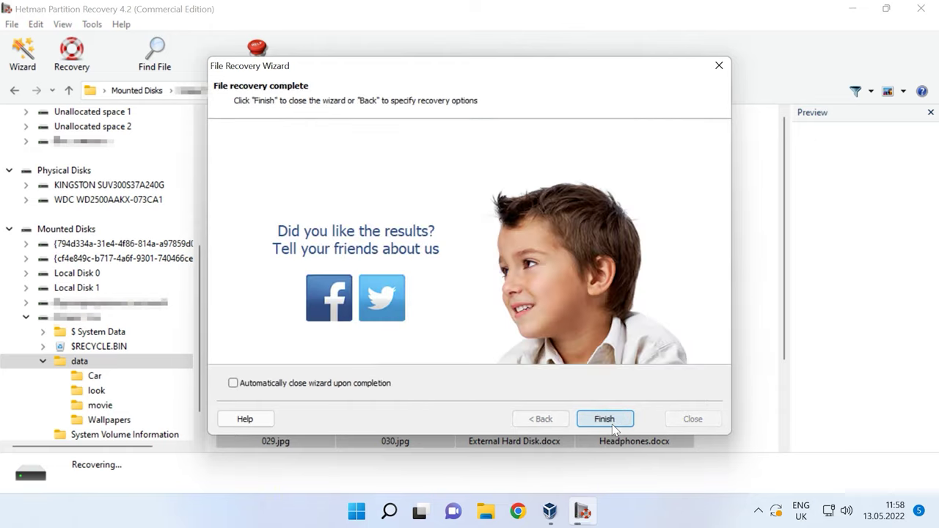
click(604, 419)
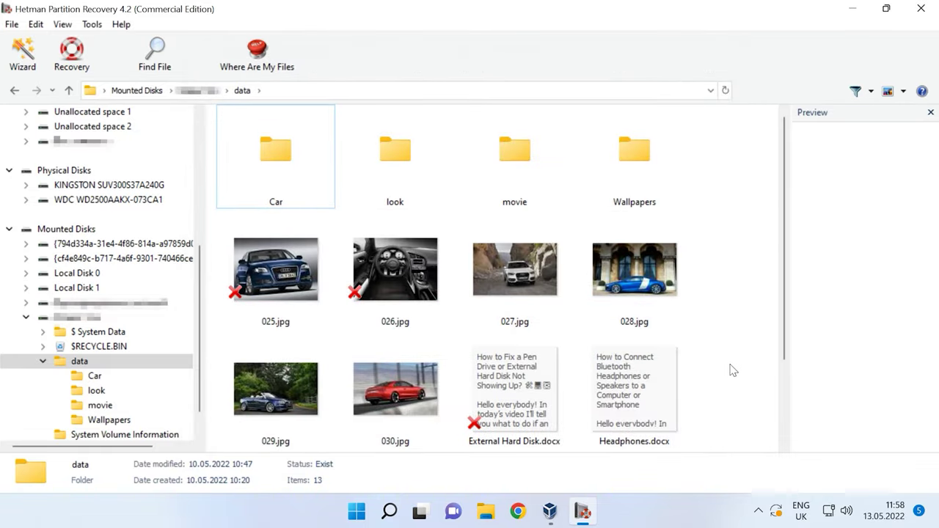
Check the file search for the data folder without searching, and preview 028.jpg, 025.jpg and External Hard Disk.docx
click(156, 63)
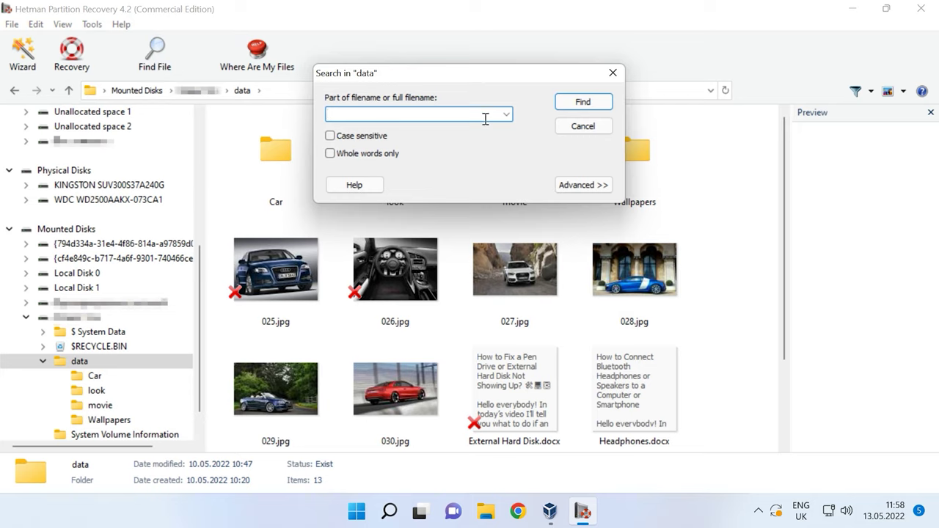
click(613, 72)
click(632, 277)
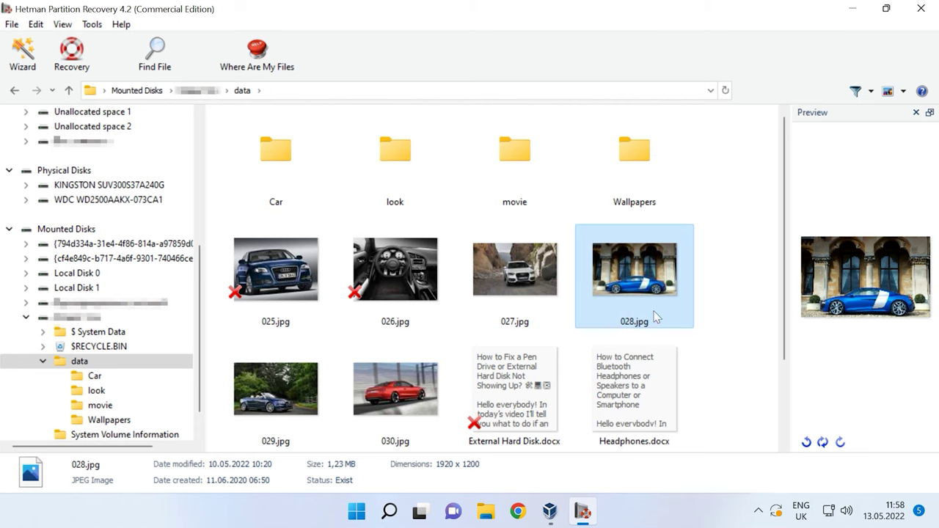
click(316, 290)
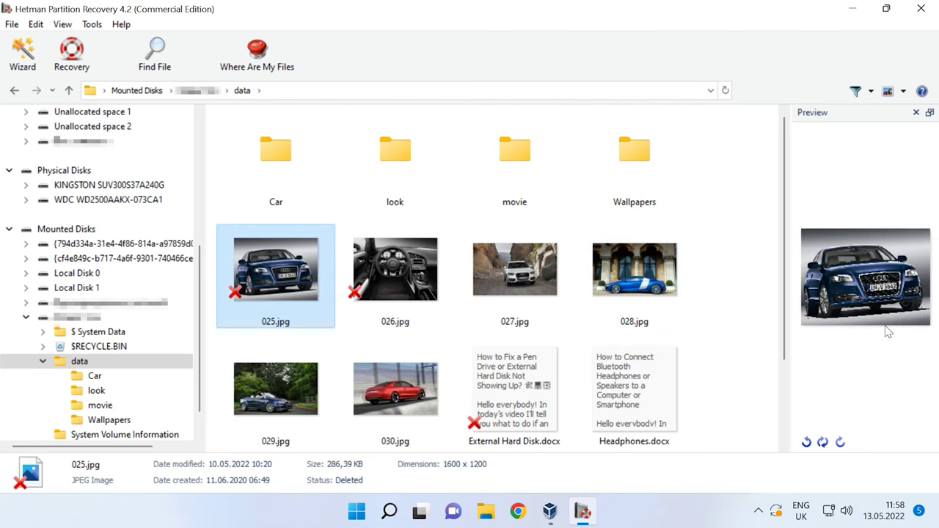
click(524, 390)
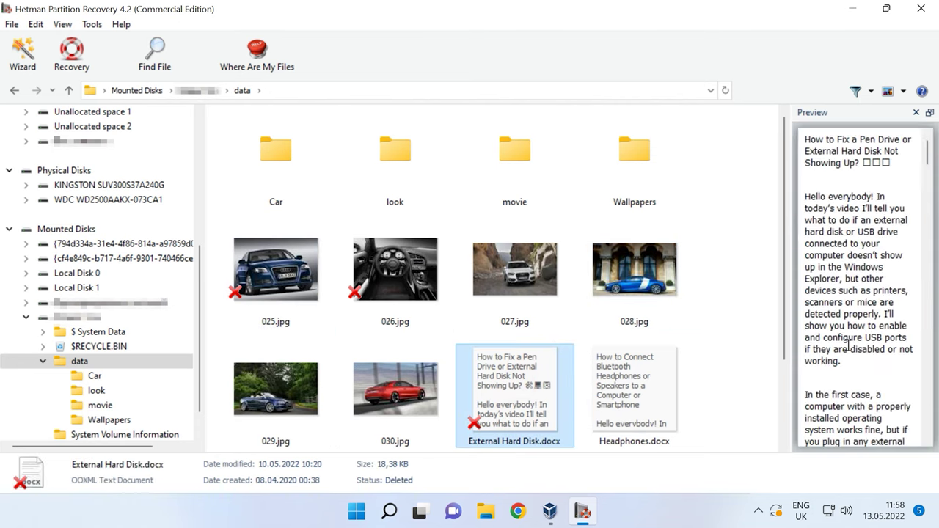